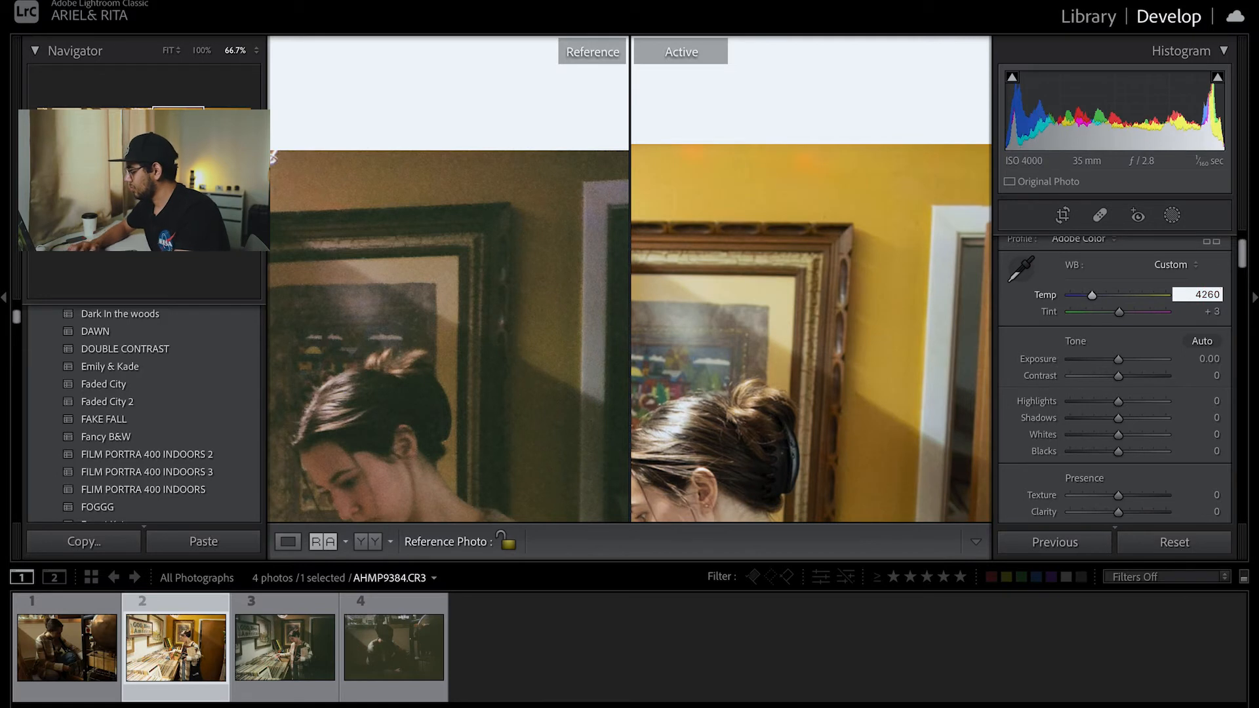
Set the white balance tint to -27 and the exposure to -1.15 on the active photo.
click(1206, 313)
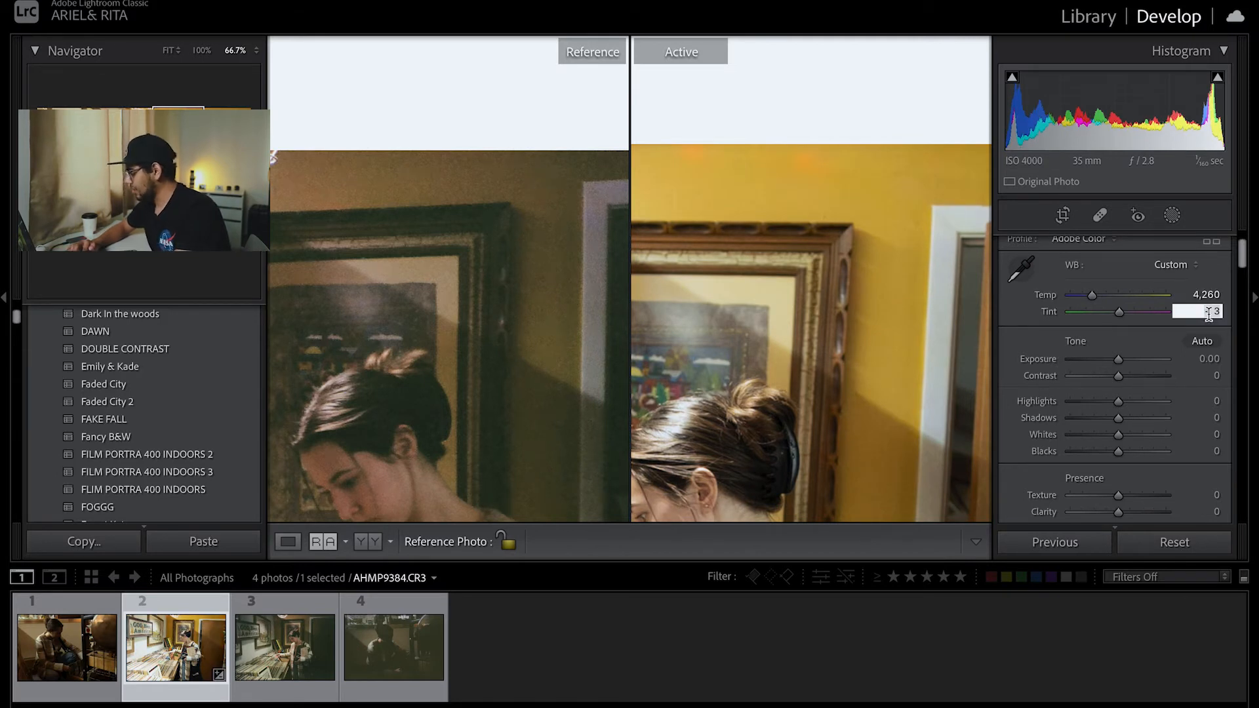
text(-27)
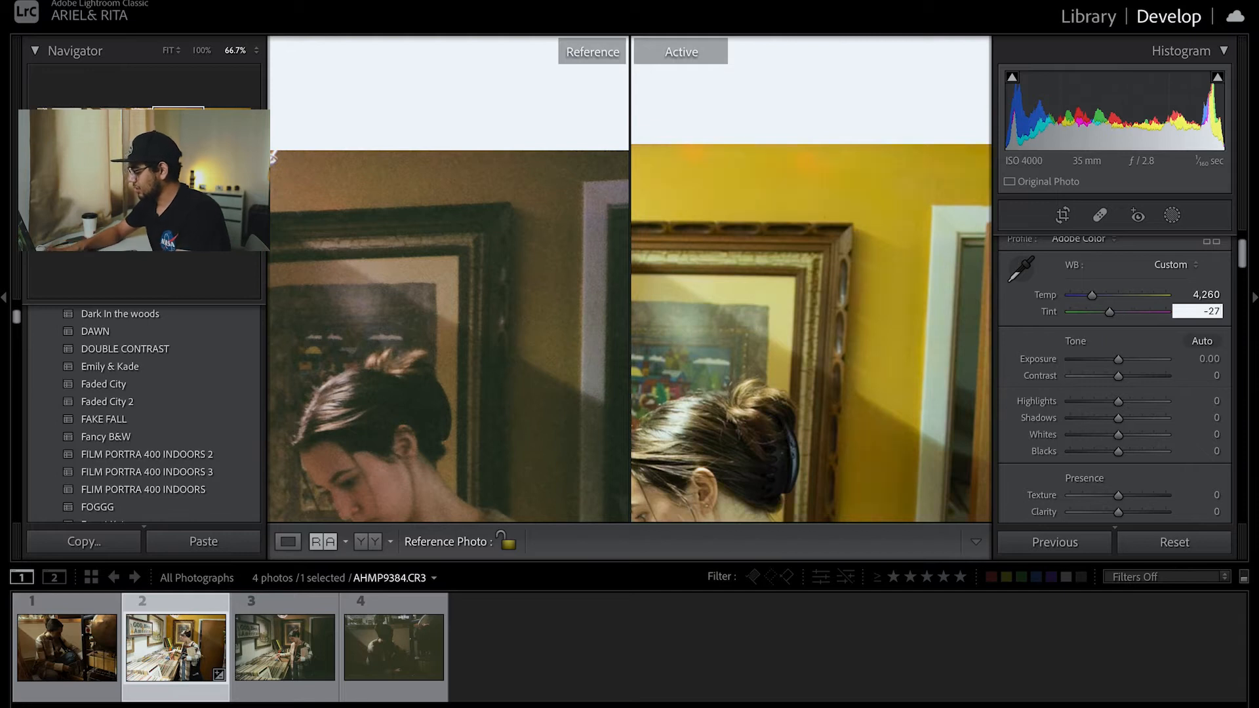
scroll(1180, 381, down, 2)
scroll(1180, 380, down, 1)
scroll(1180, 380, down, 1)
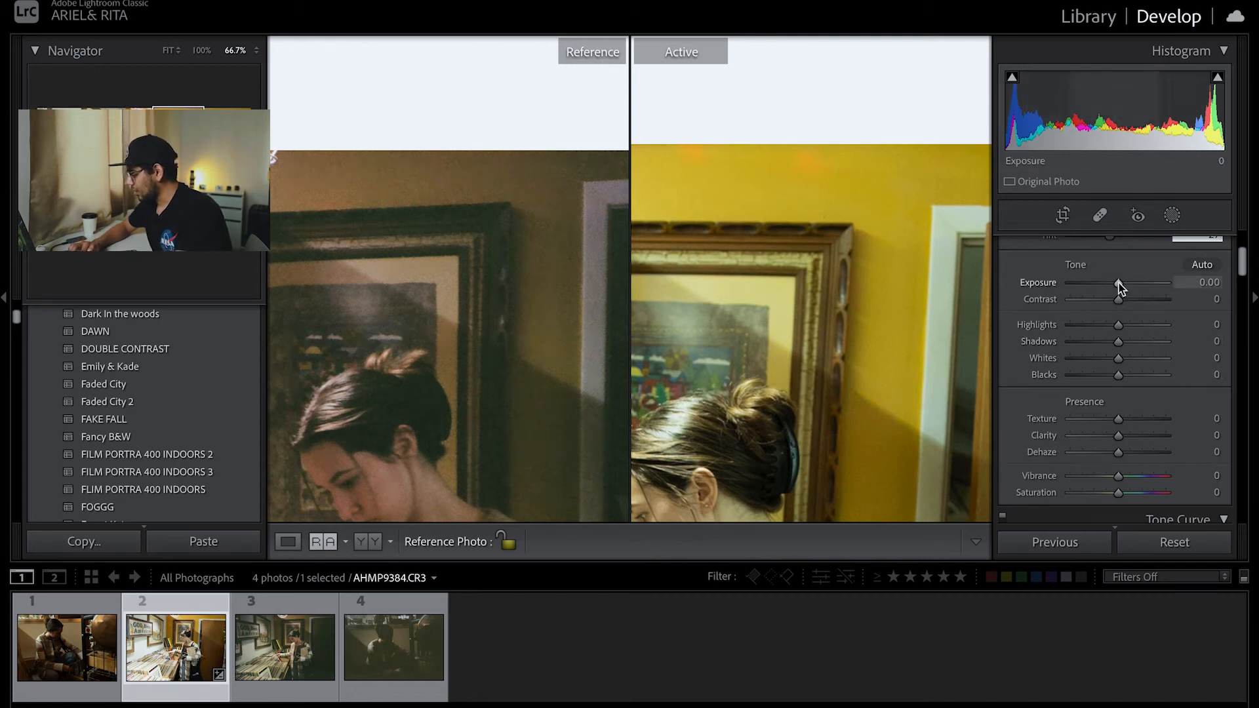
drag(1116, 282, 1113, 281)
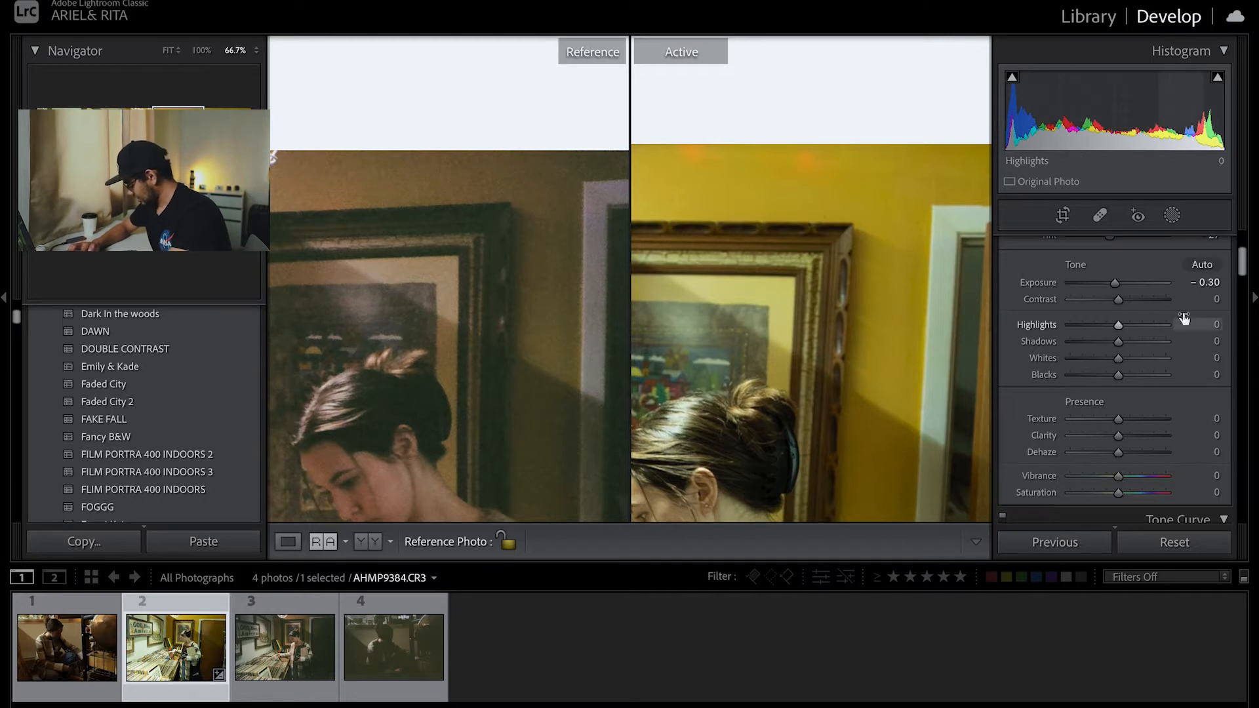
click(1208, 283)
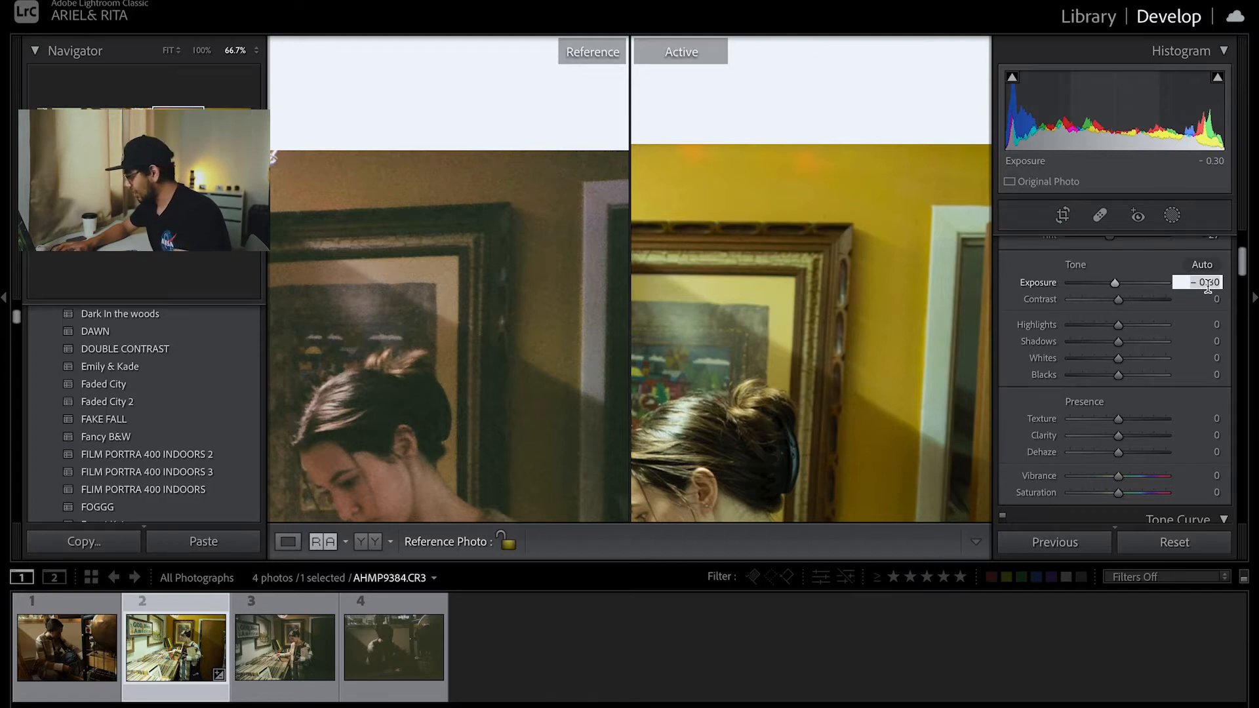
text(-)
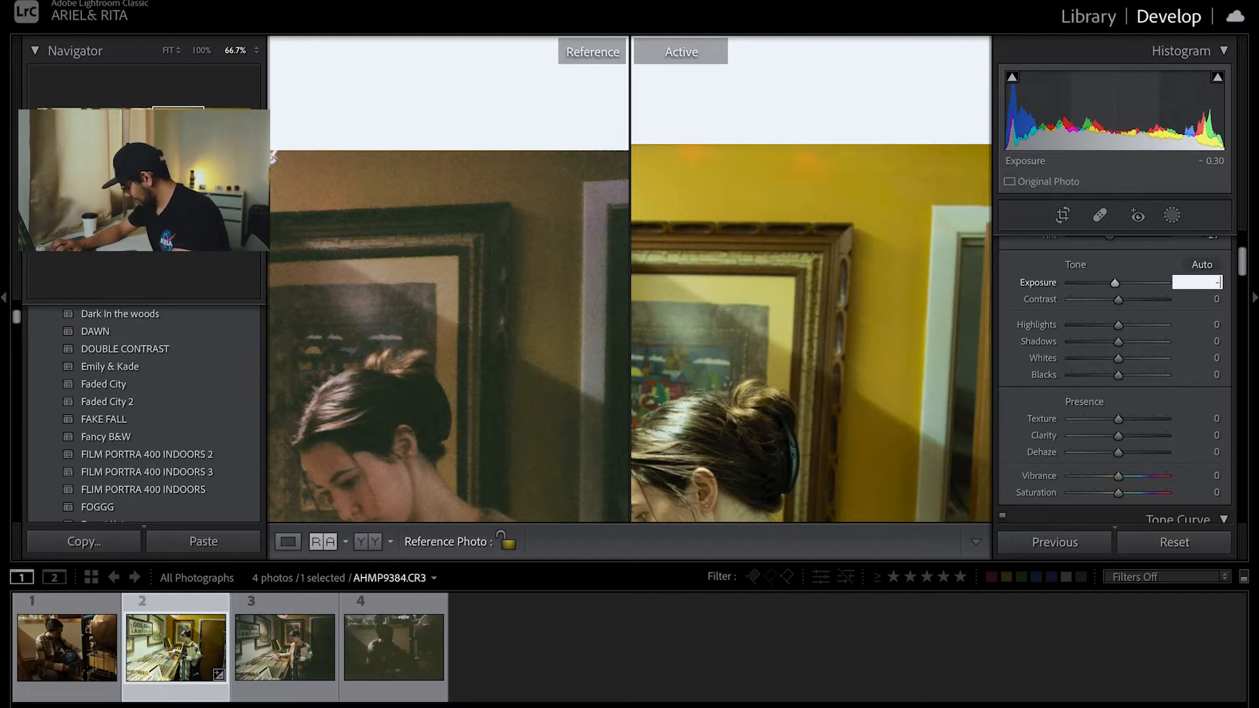
text(1.15)
key(Return)
Add an anchor point in the shadows of the tone curve and raise its black point to output 32.
scroll(1197, 317, down, 5)
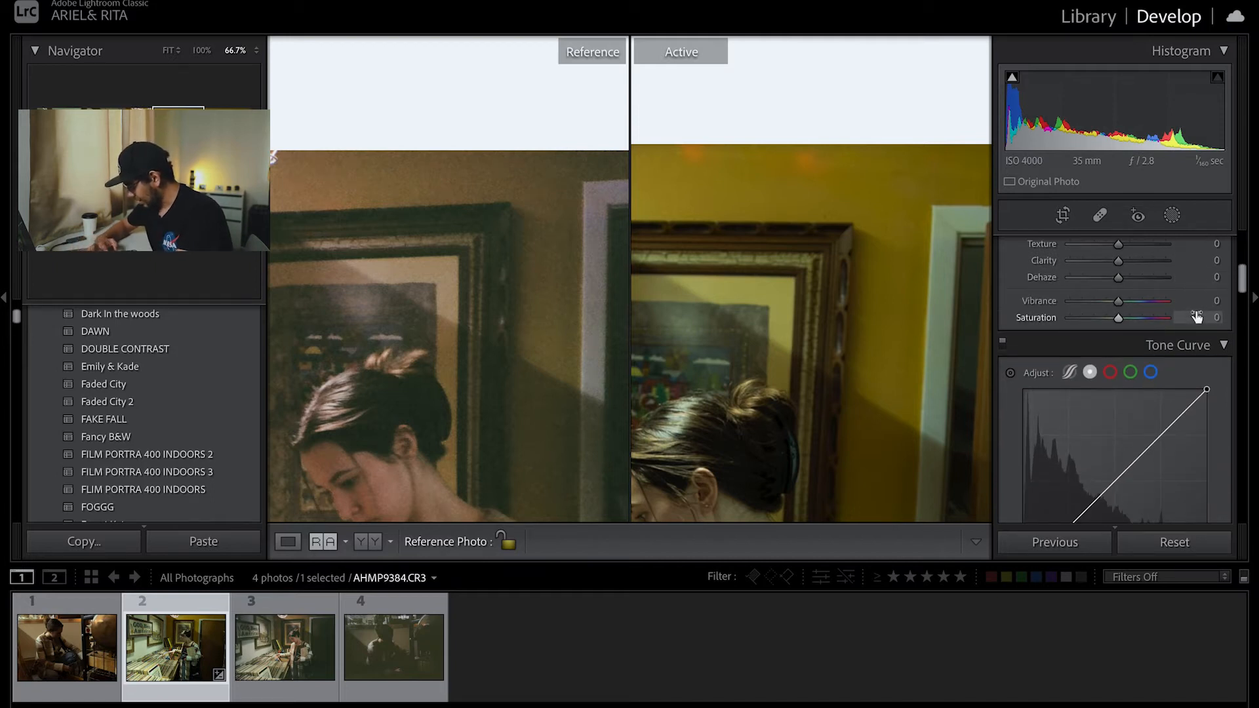
scroll(1169, 292, up, 5)
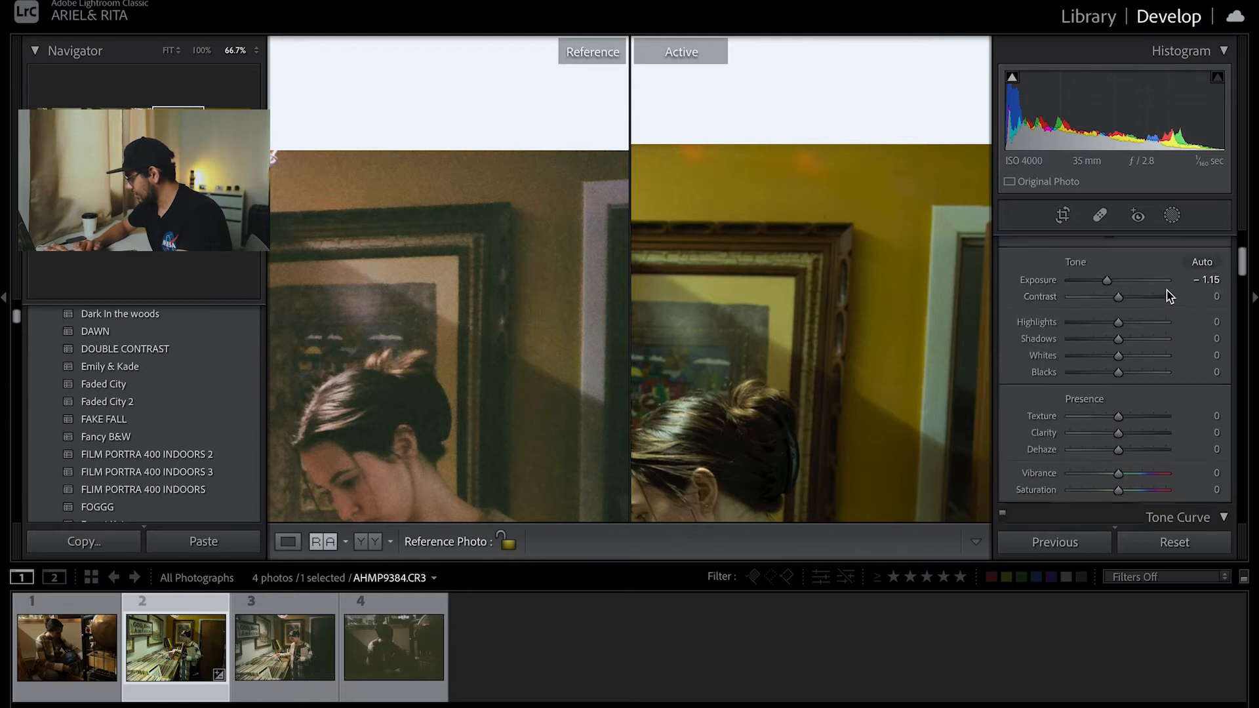
scroll(1166, 365, down, 3)
scroll(1166, 368, down, 5)
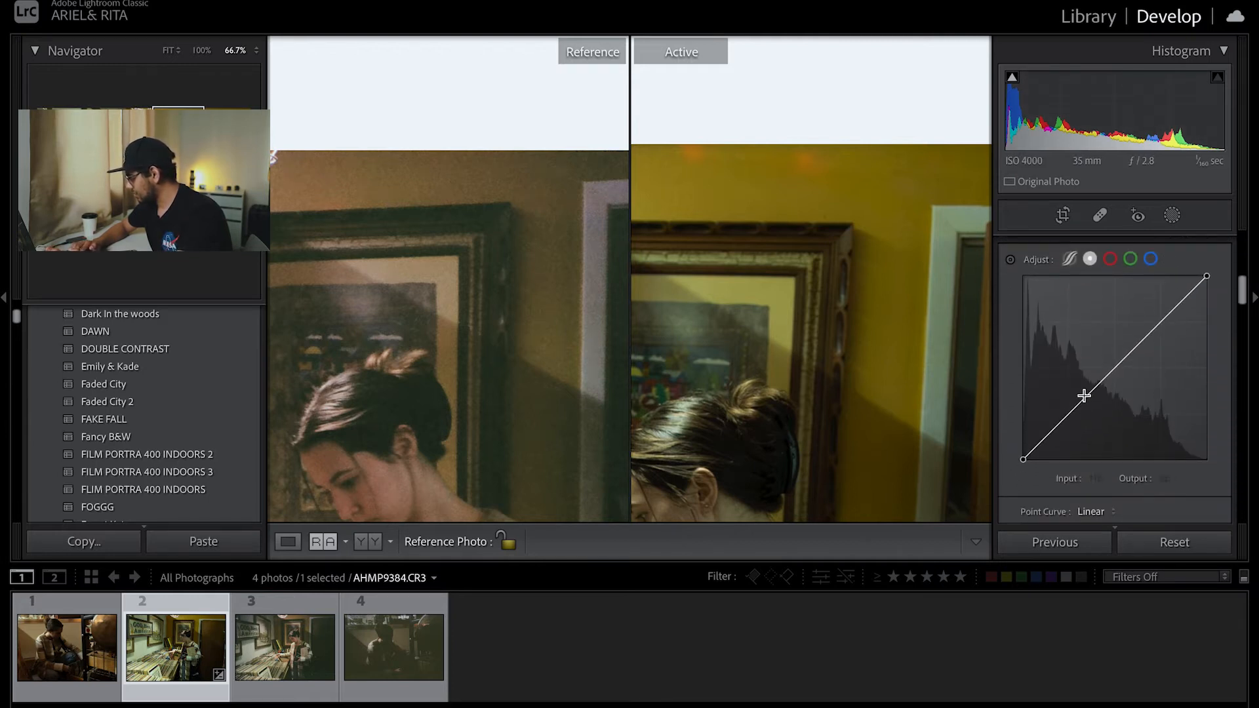
drag(870, 337, 879, 290)
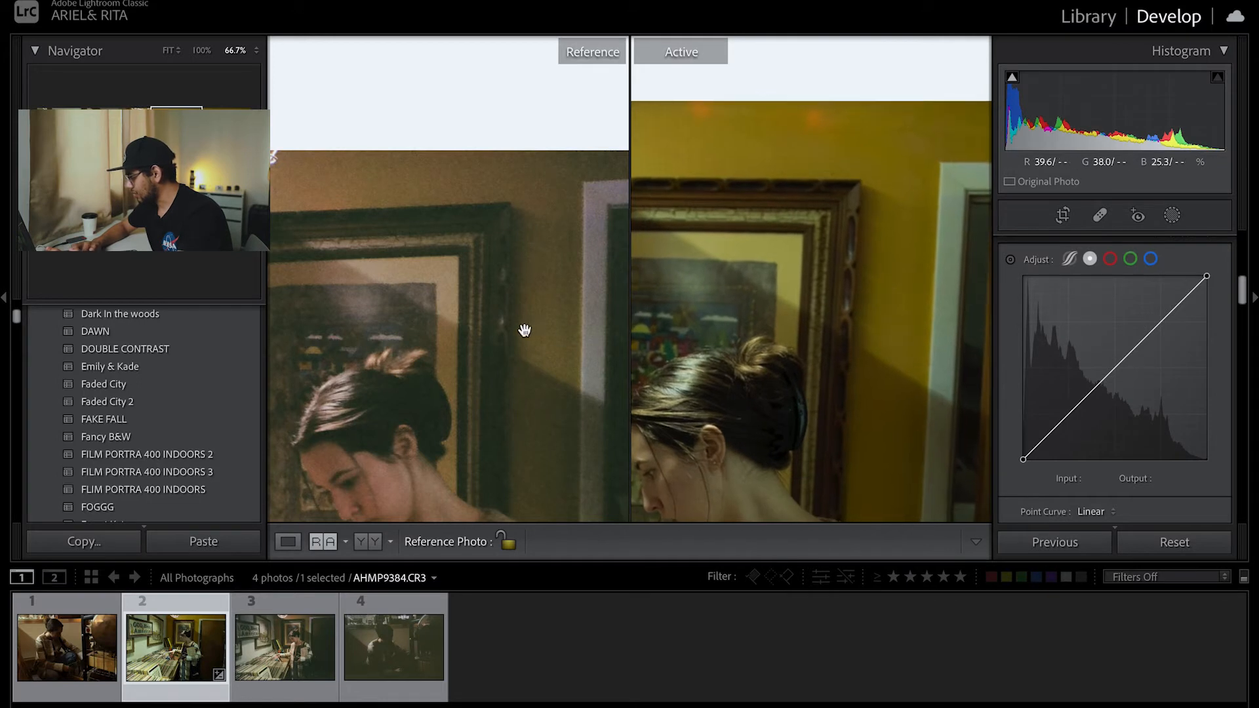
click(526, 270)
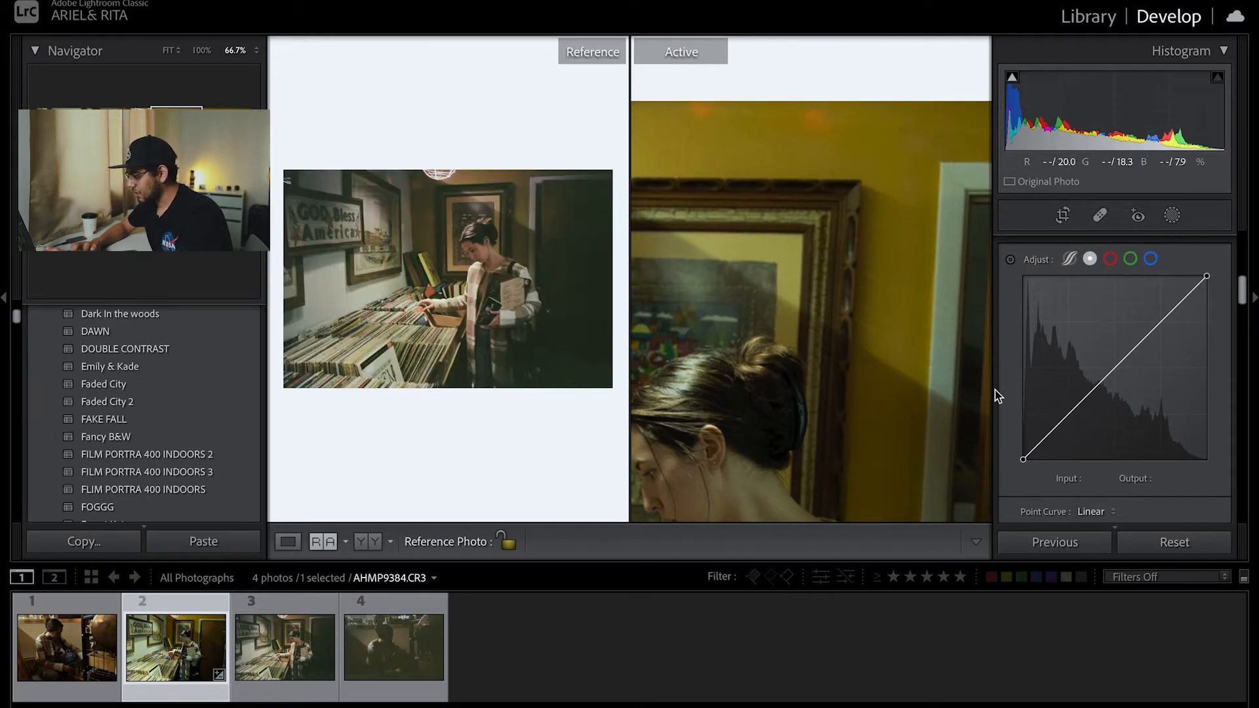
click(883, 368)
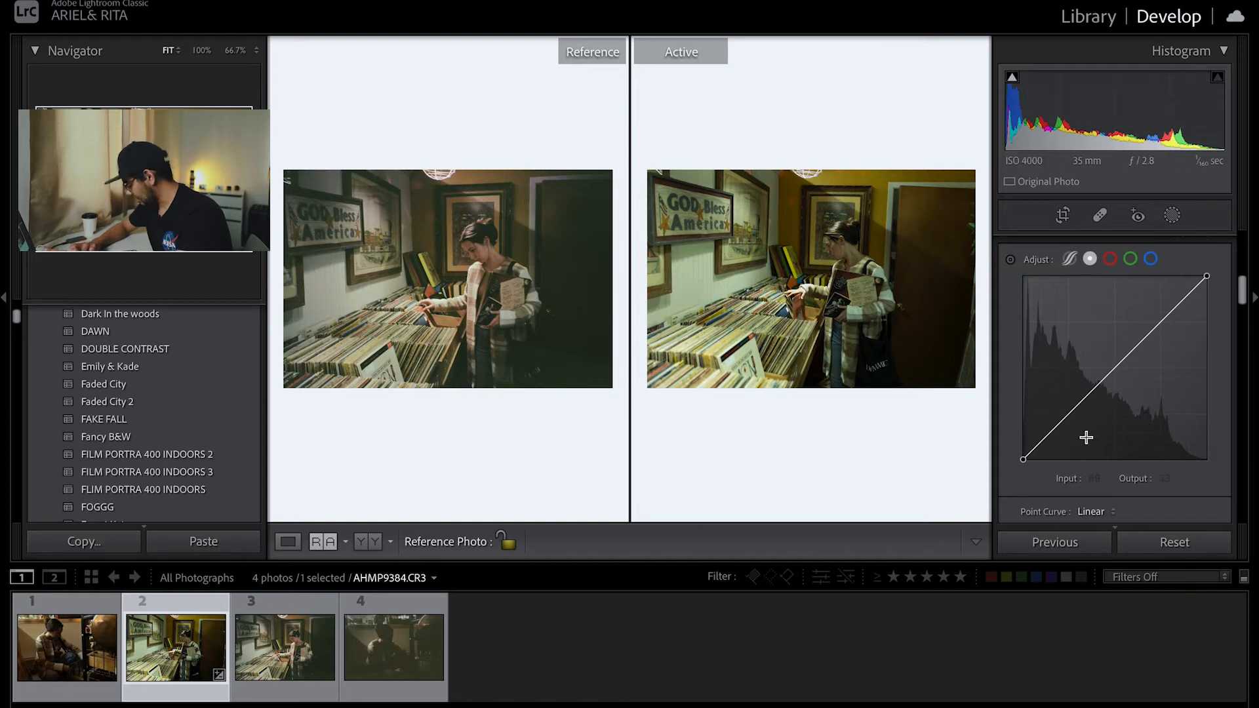
click(1060, 424)
drag(1023, 459, 1020, 436)
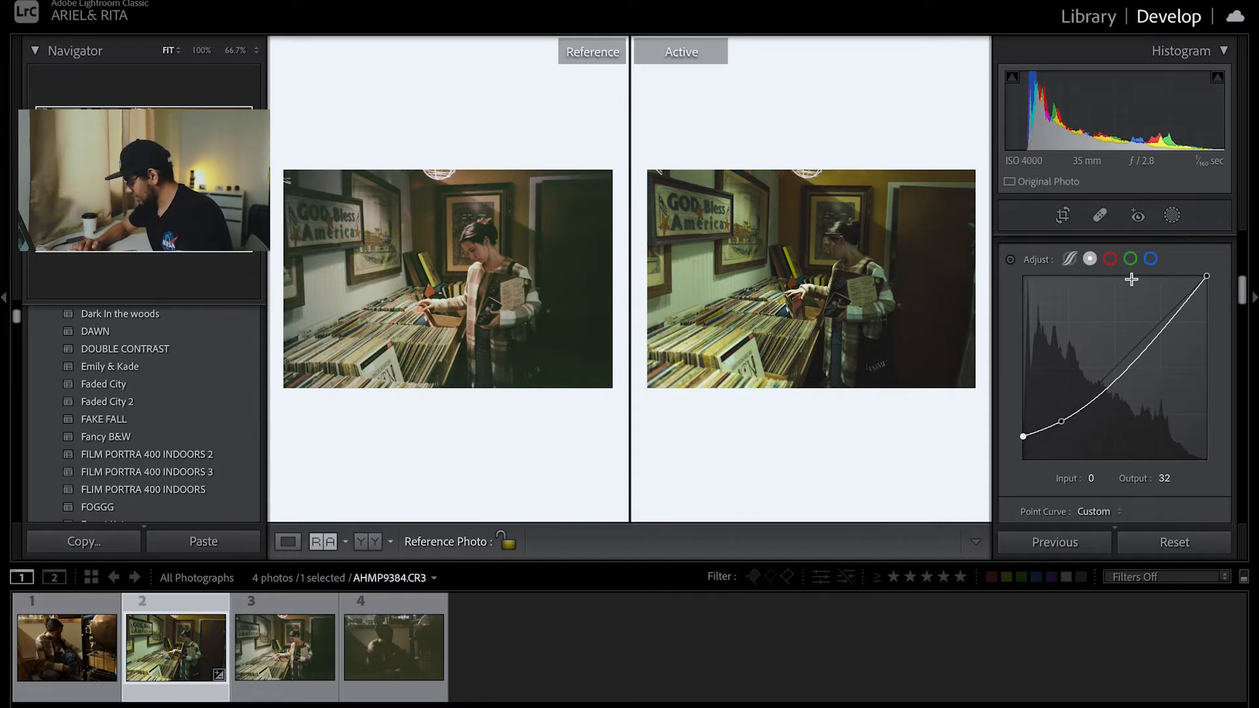
Set the overall Saturation in the Presence adjustments to -24.
scroll(1115, 277, up, 2)
drag(1108, 260, 1103, 261)
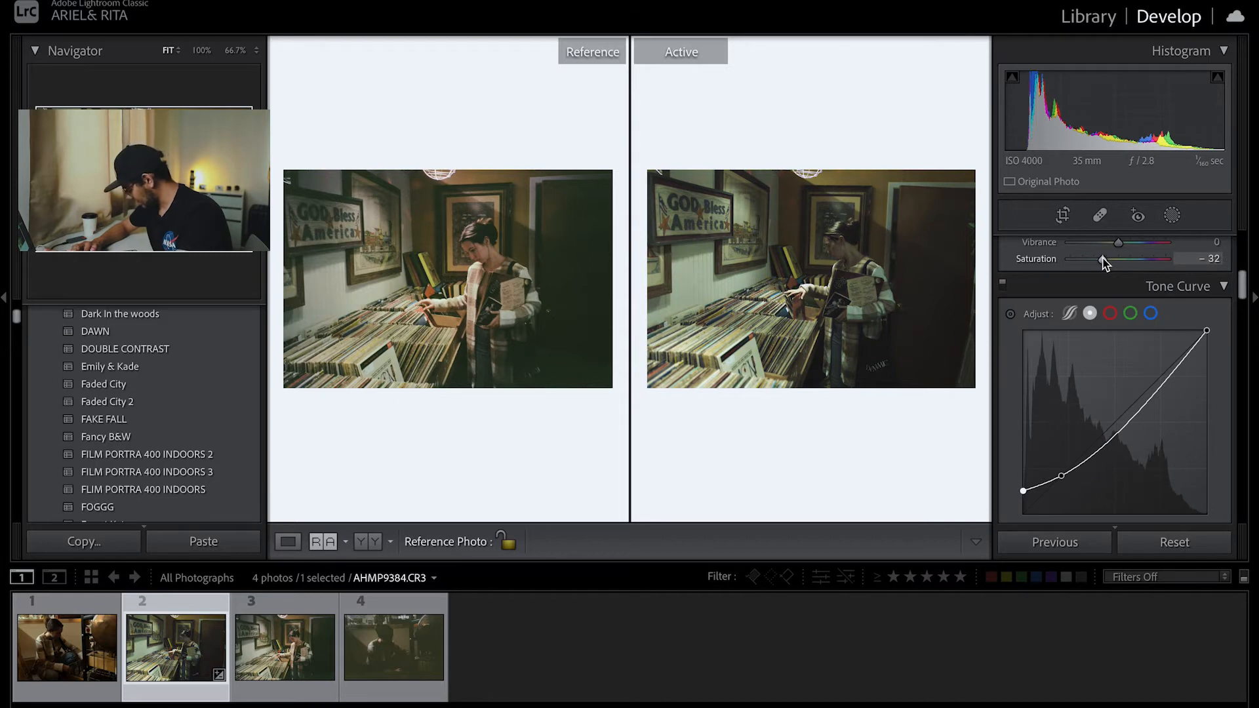
click(1217, 256)
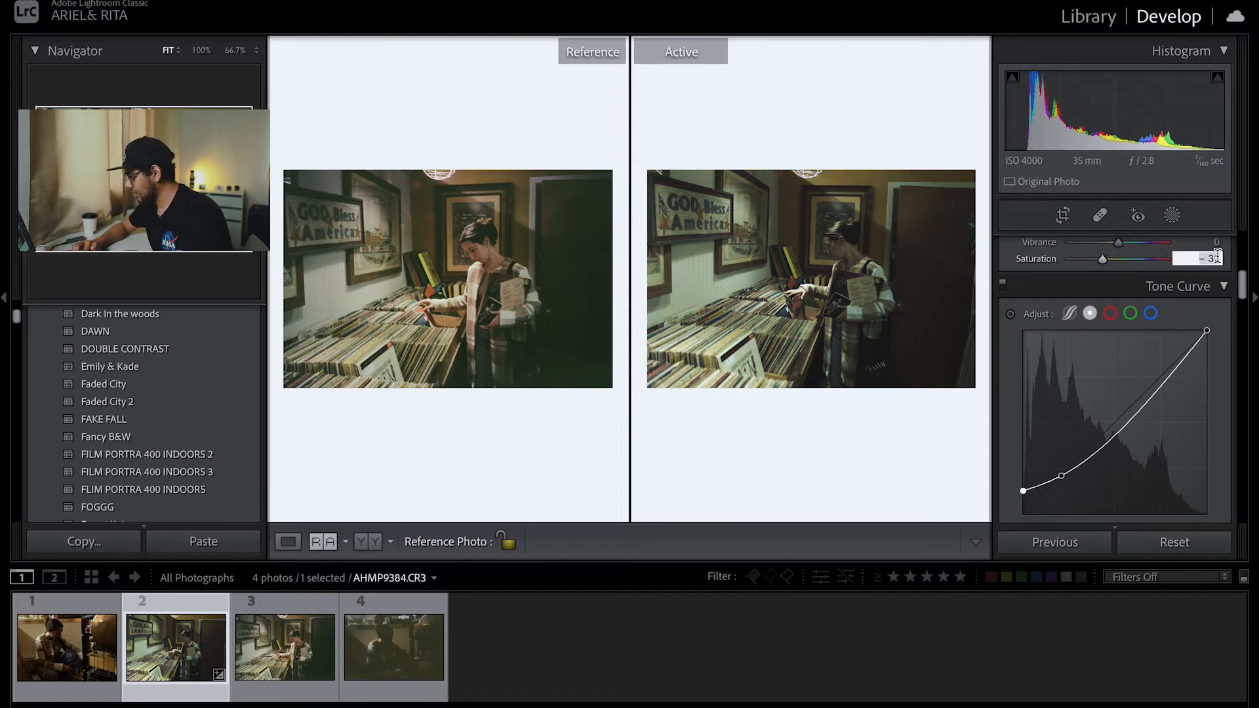
text(-24)
key(Return)
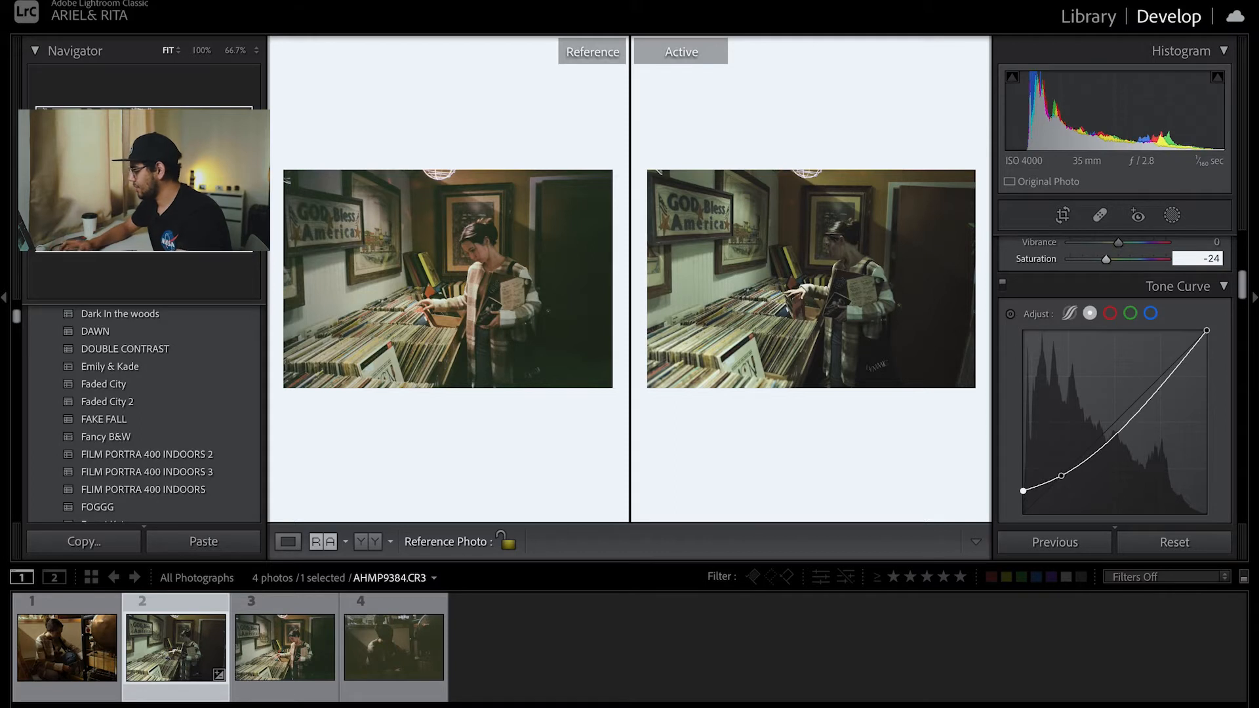
Set the Vibrance in the Presence adjustments to +37.
scroll(1218, 320, up, 3)
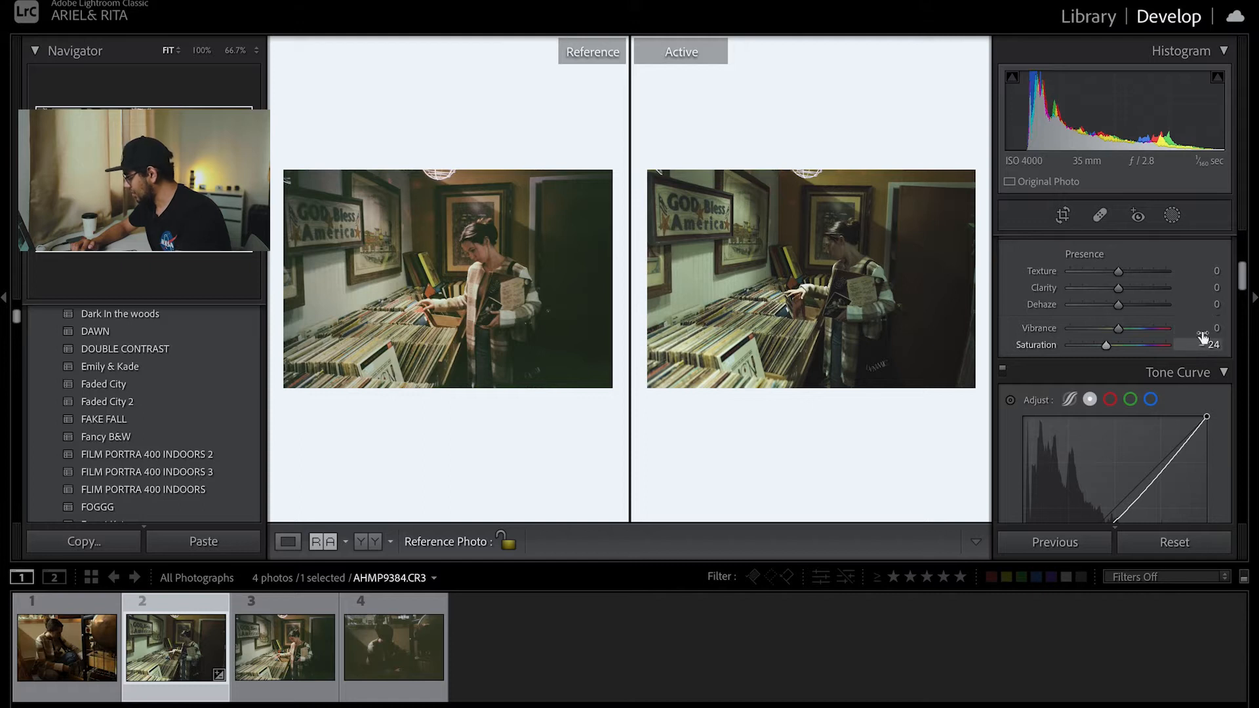
click(1215, 327)
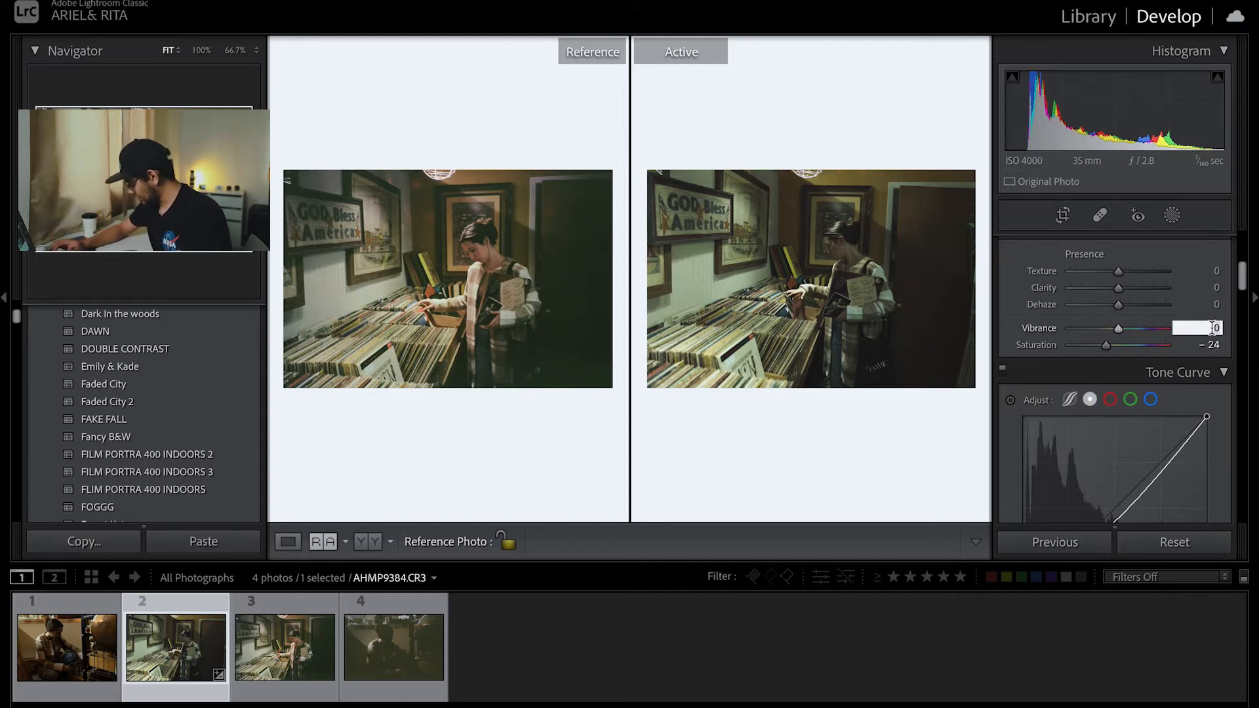
text(37)
key(Return)
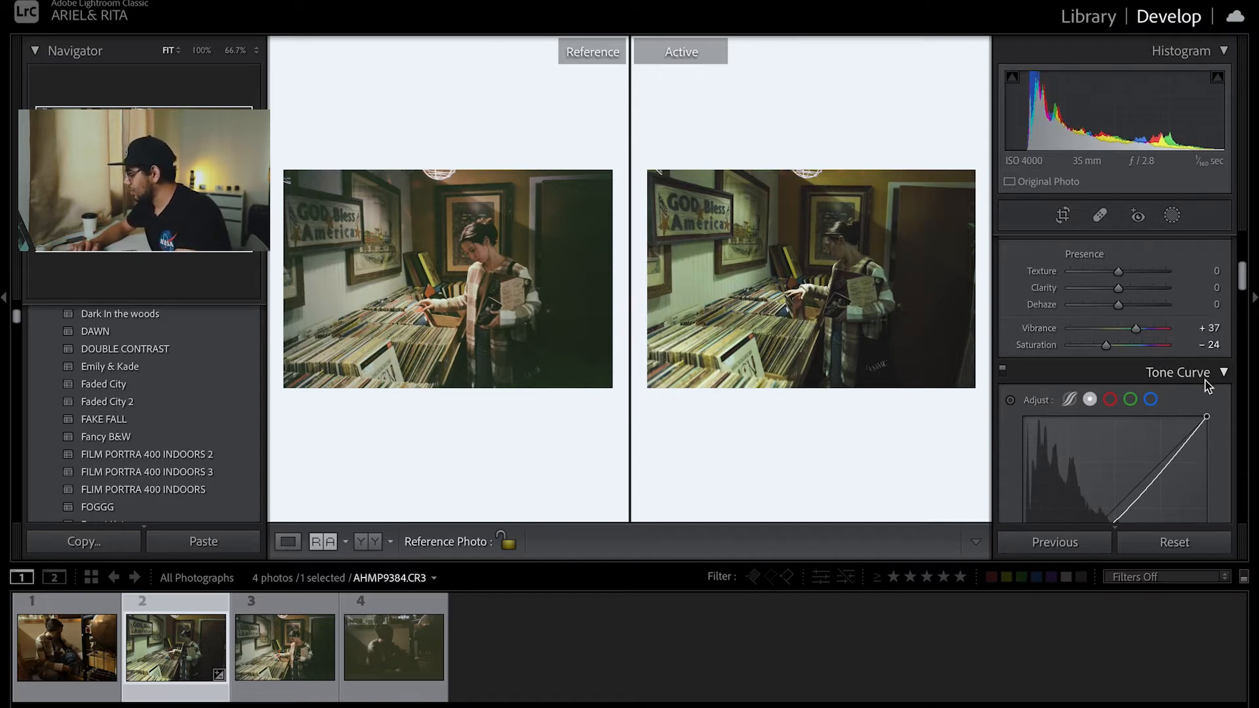
Show the color adjustments as HSL and set the hue of Orange to -18 and Yellow to -20.
scroll(1184, 324, down, 5)
scroll(1183, 325, down, 2)
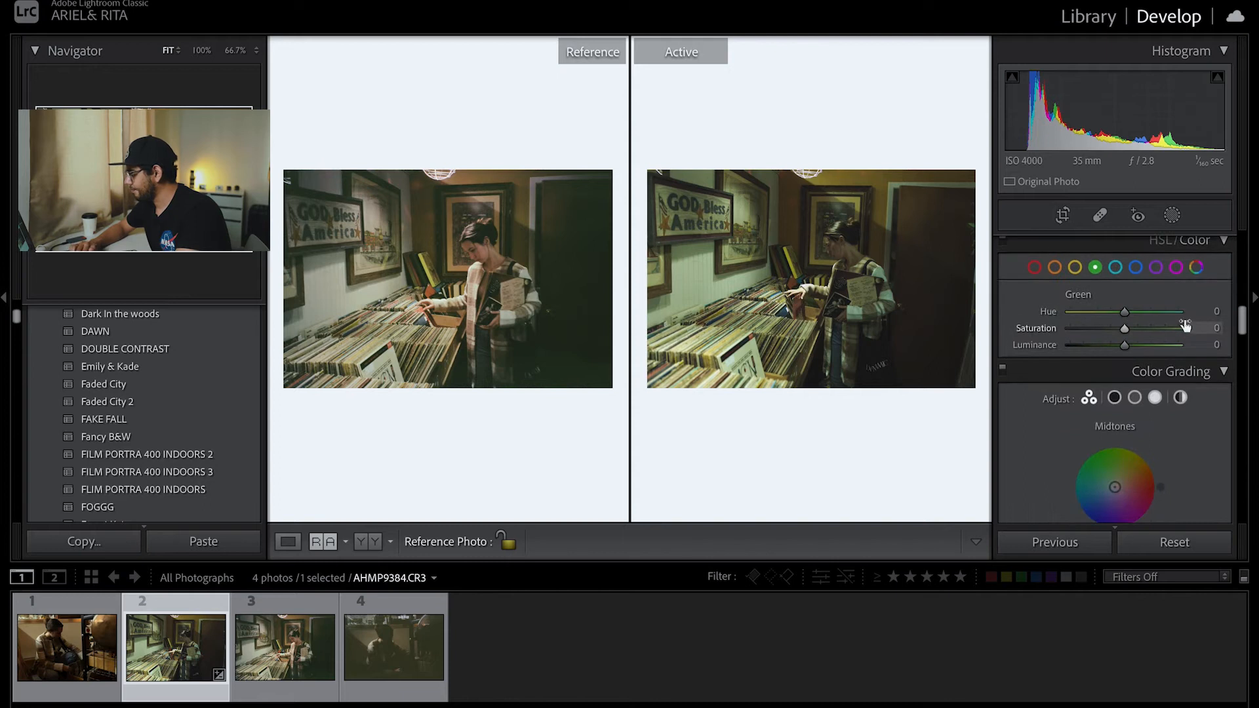
click(1161, 245)
click(1021, 270)
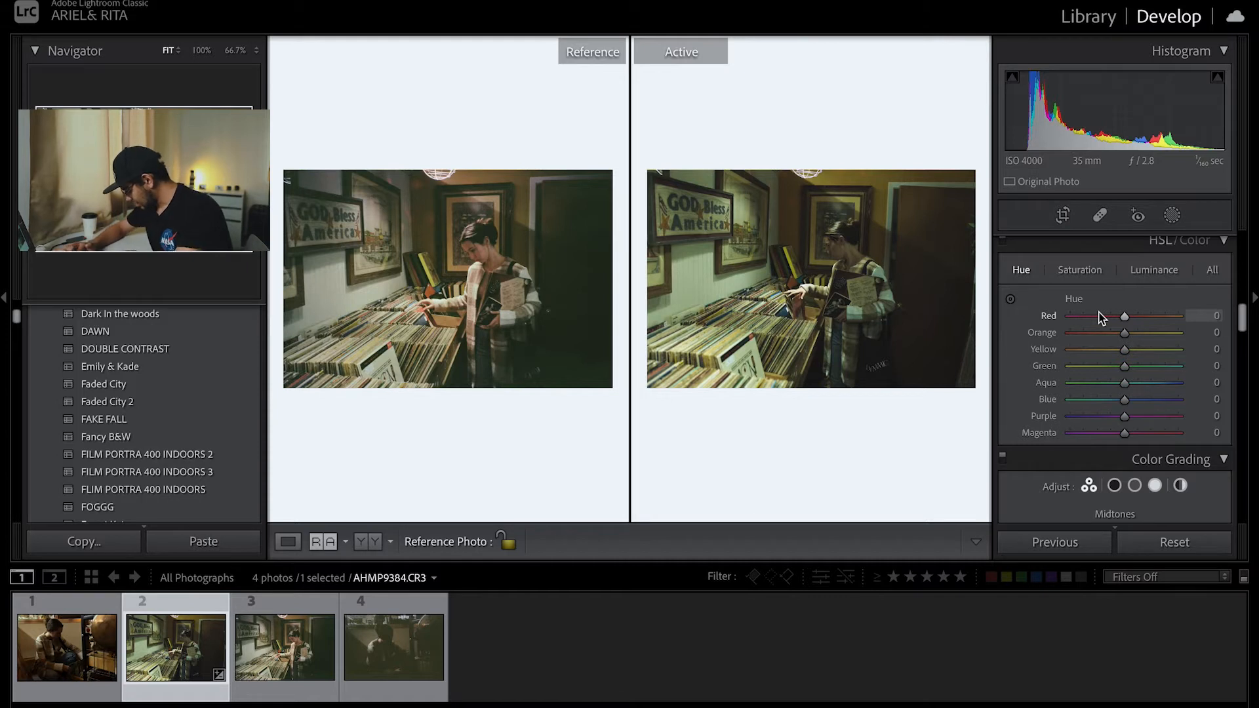
click(1216, 333)
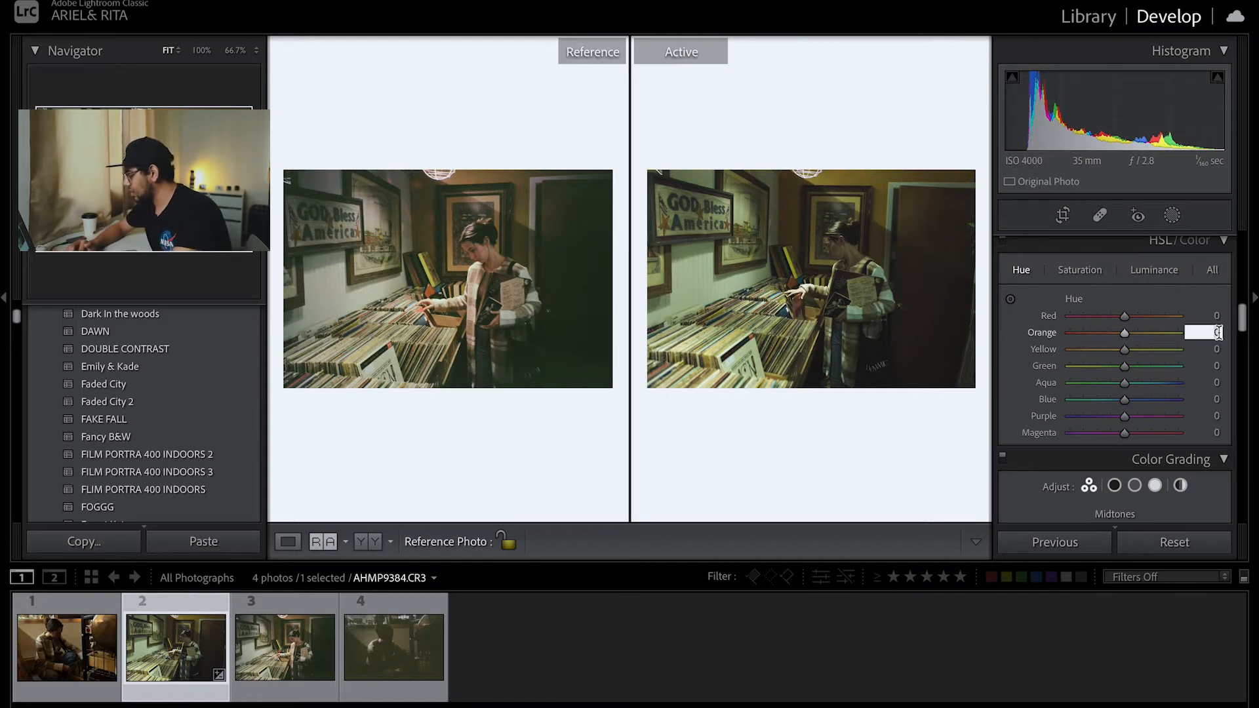
text(-18)
key(Return)
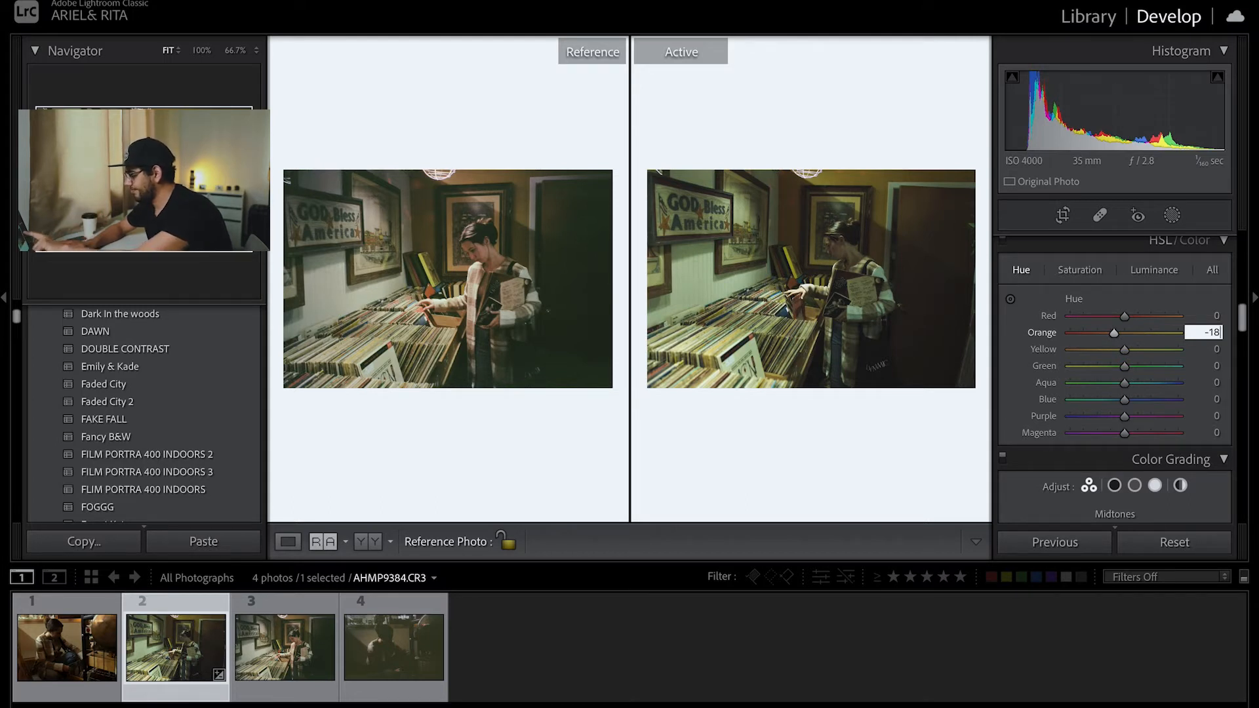
click(1215, 349)
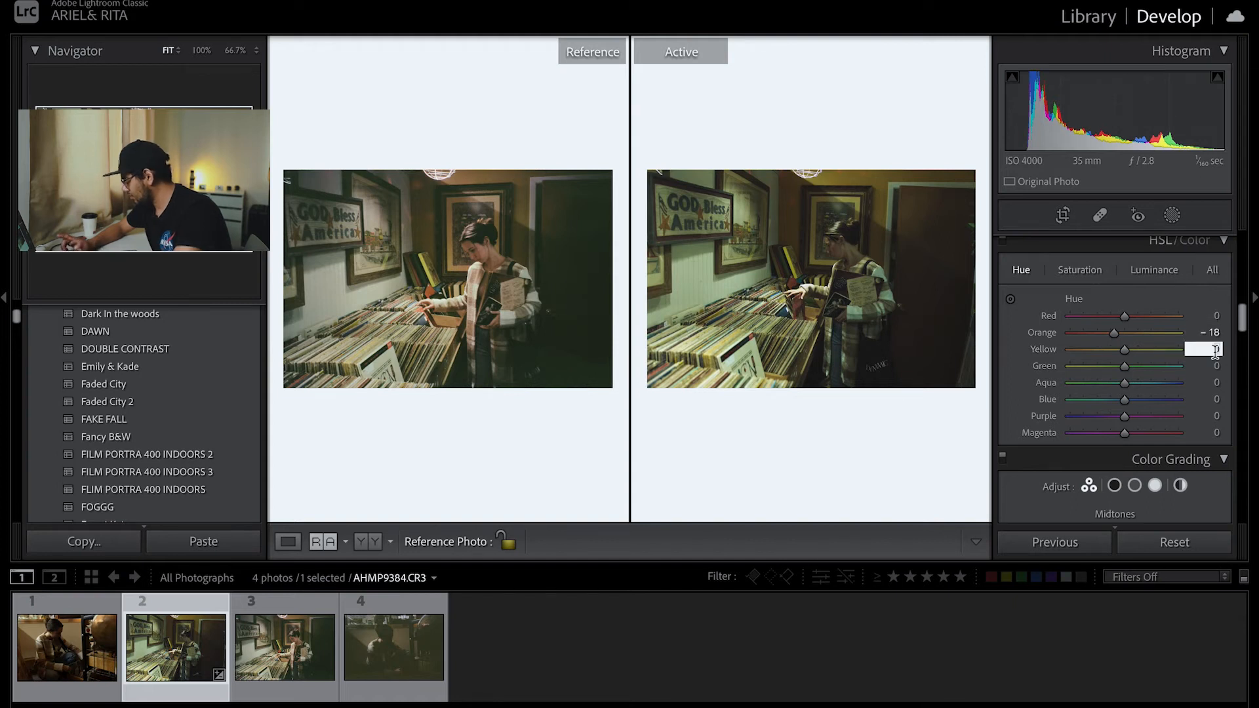
text(-2)
key(Return)
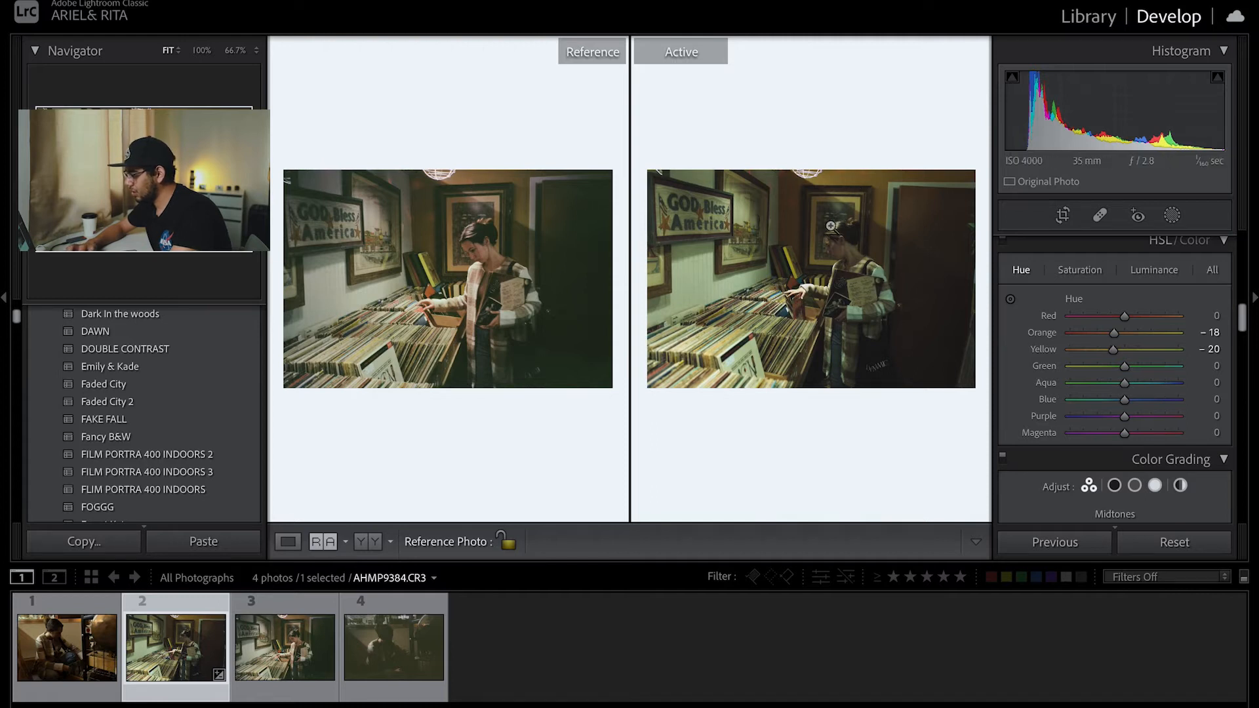
Reset all of the active photo's adjustments to compare with the unedited version, and undo the reset.
click(1178, 542)
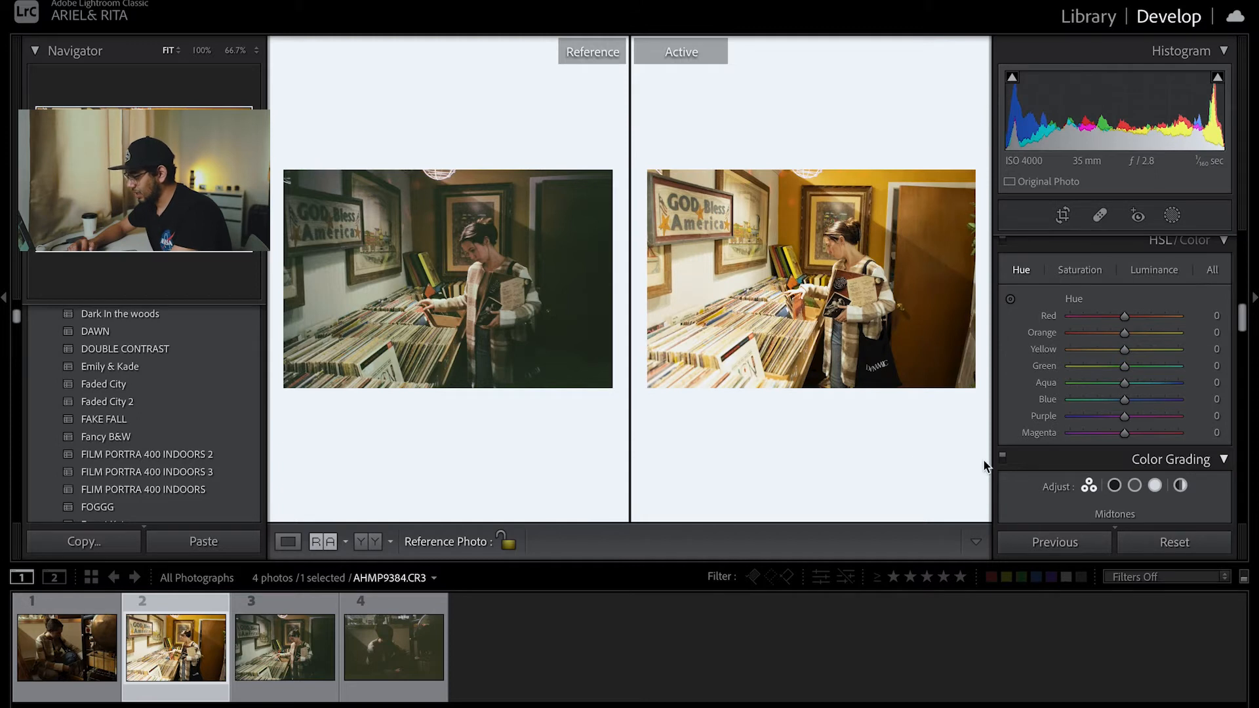
key(ctrl+z)
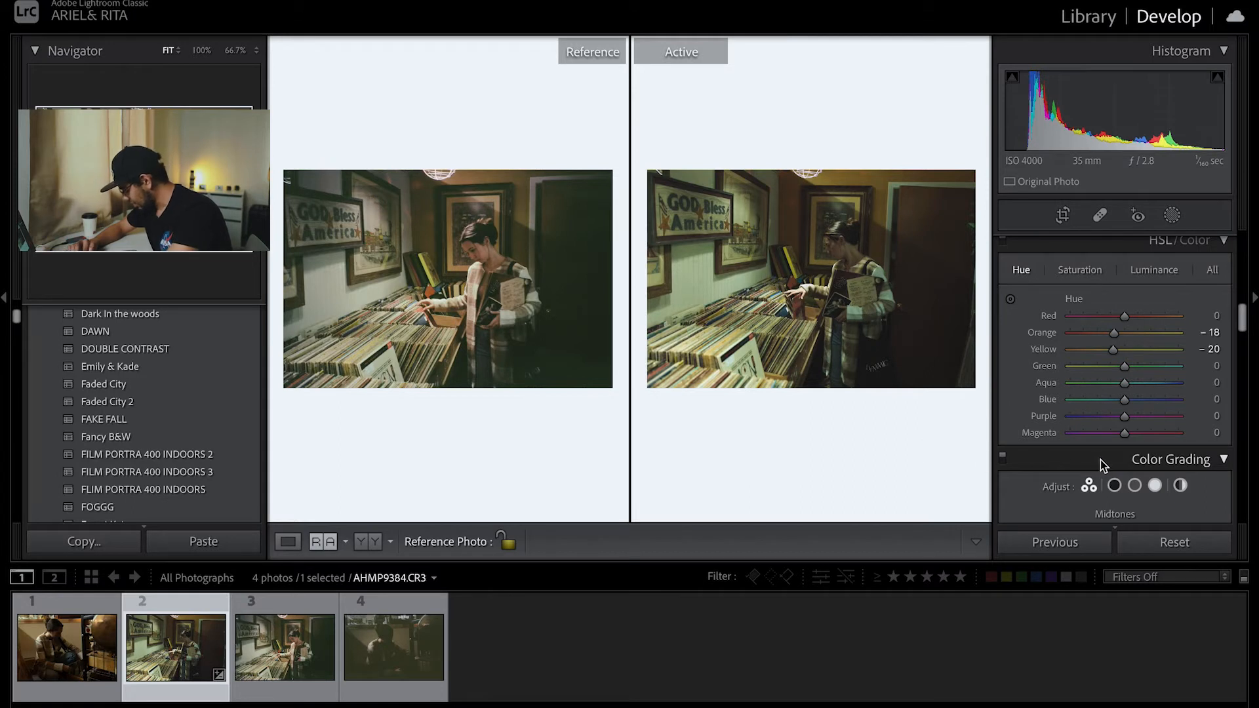
Set the HSL saturation of Blue to -33 and Aqua to -15.
click(1087, 276)
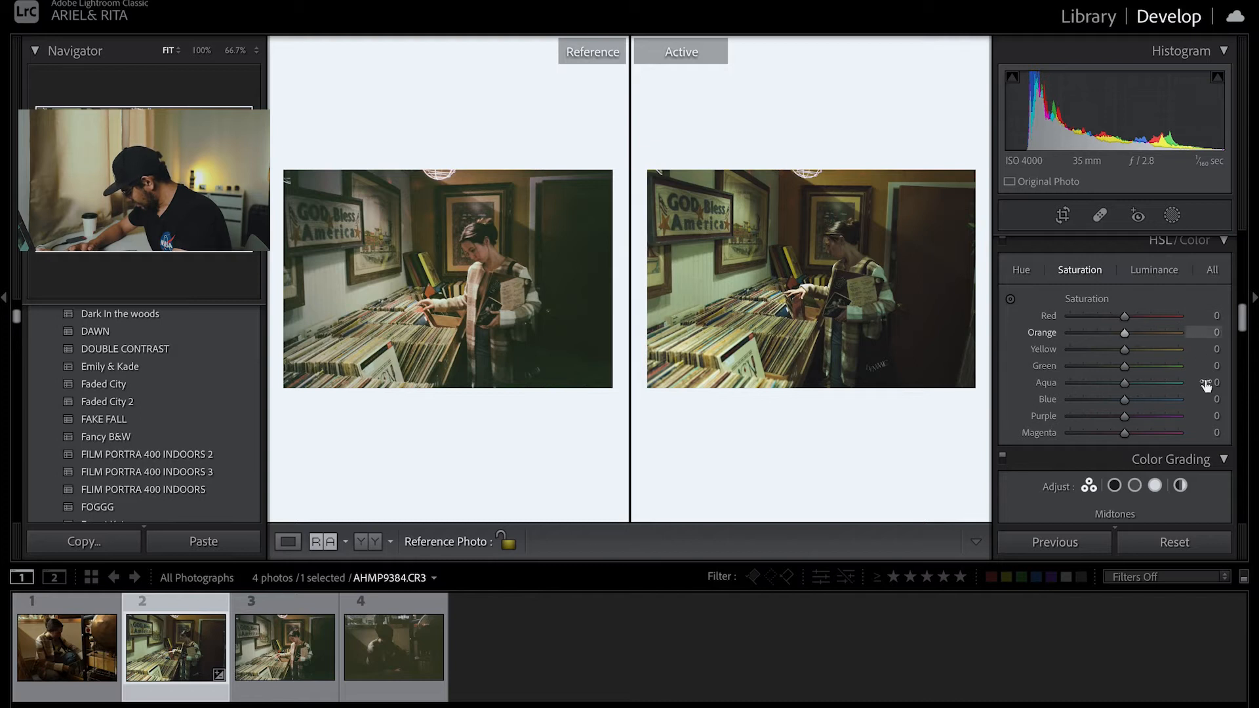
click(1216, 401)
text(-33)
key(Return)
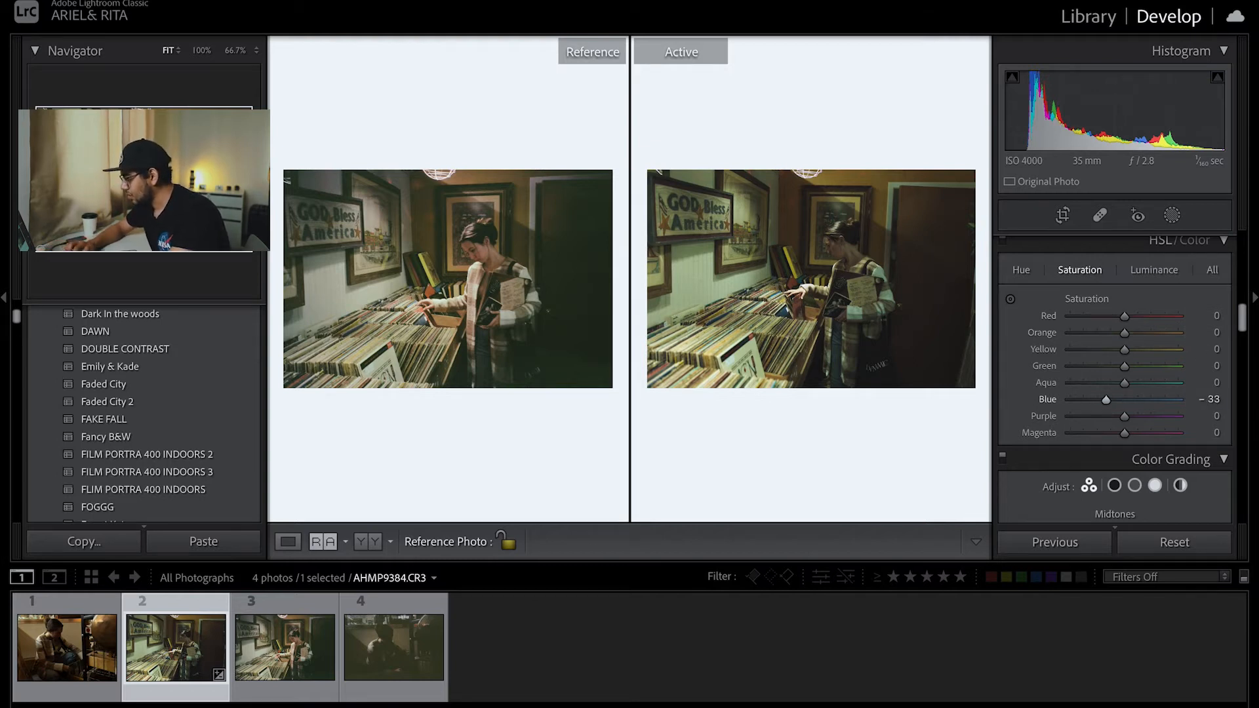
click(1214, 383)
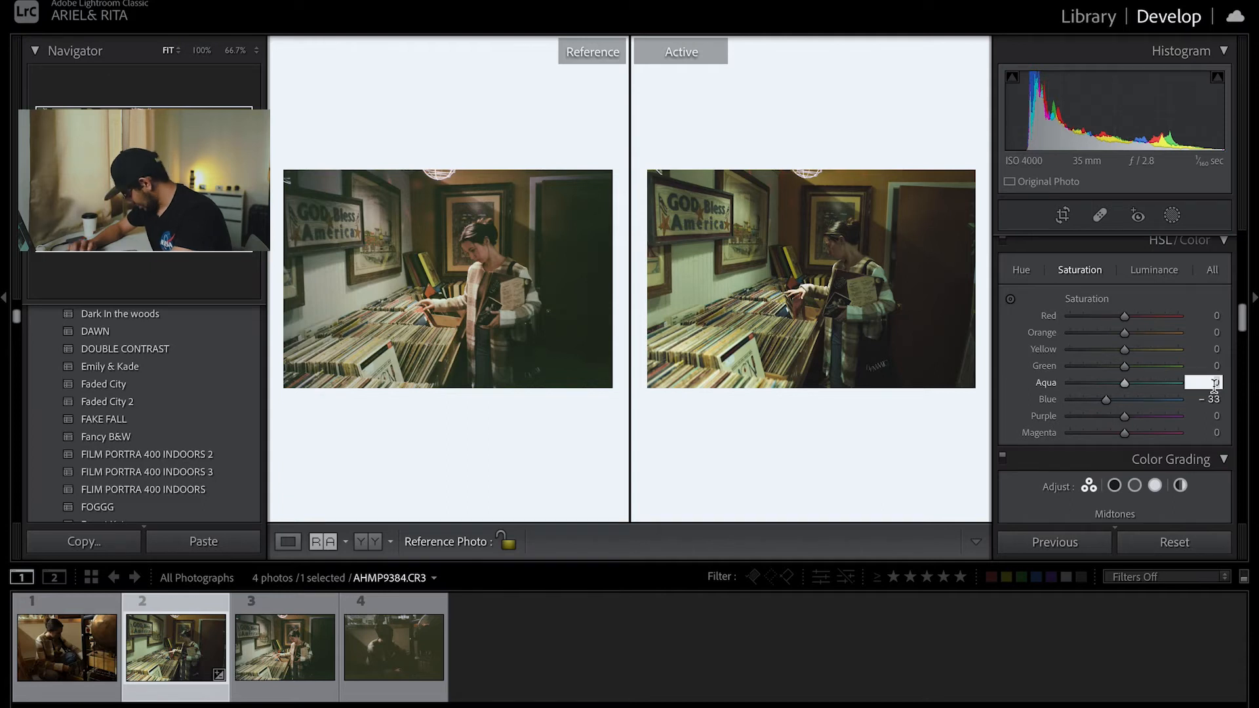
text(-15)
key(Return)
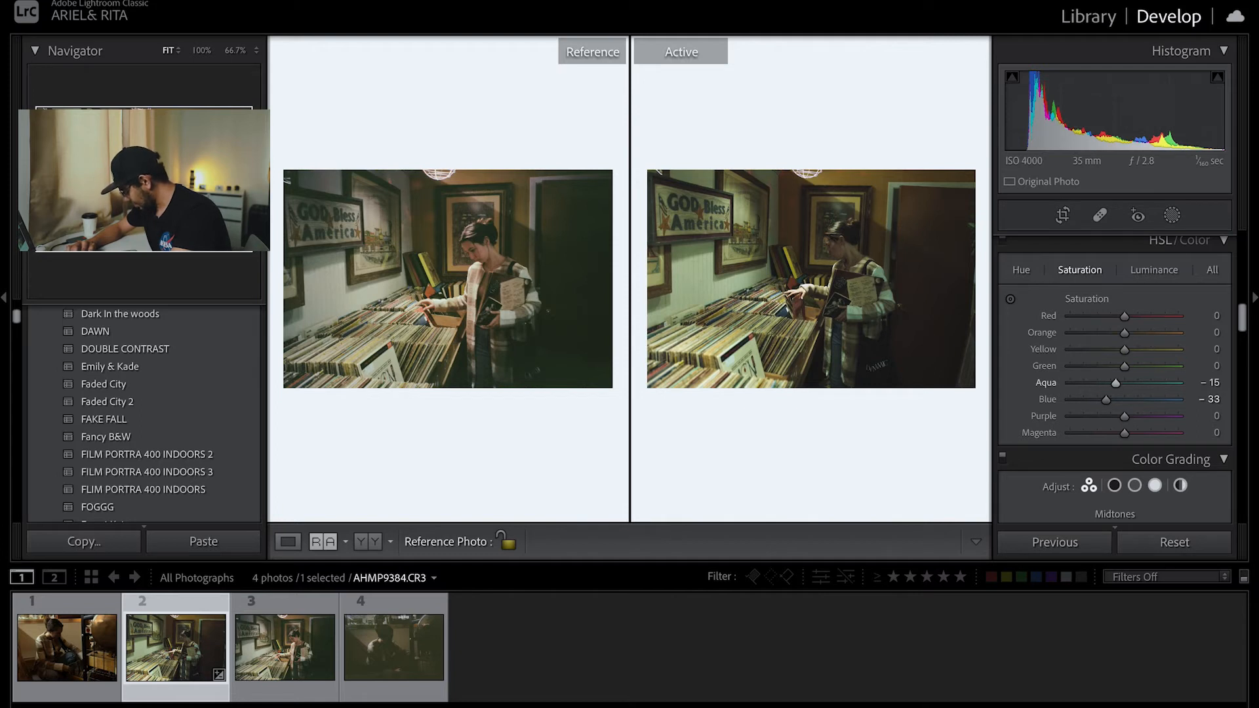
Set the HSL saturation of Yellow to -12 and Orange to -6.
click(1214, 349)
text(-12)
key(Return)
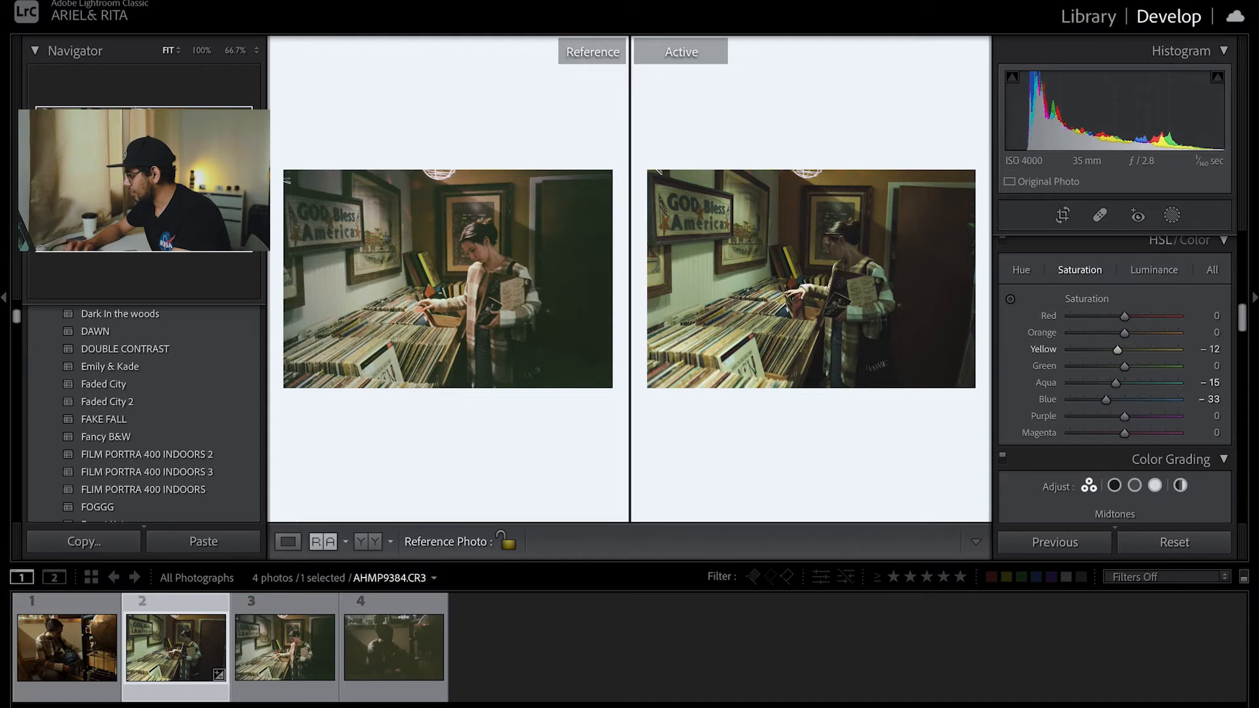
click(1214, 333)
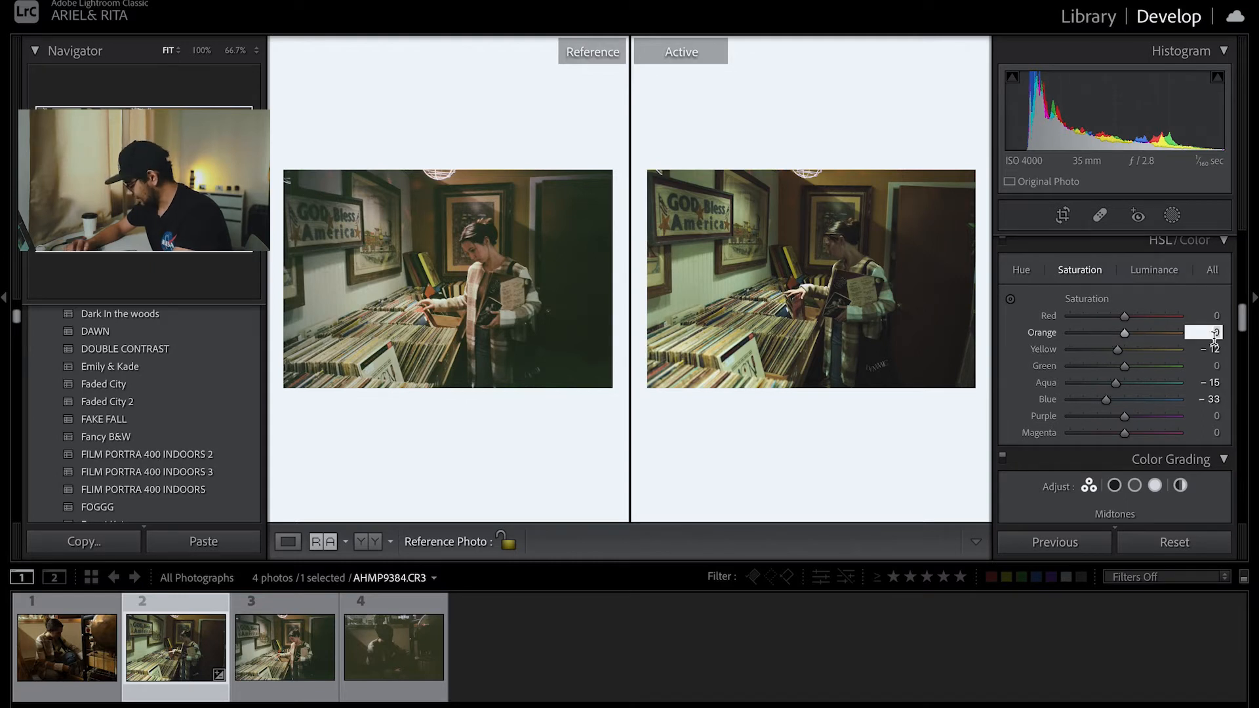
text(-6)
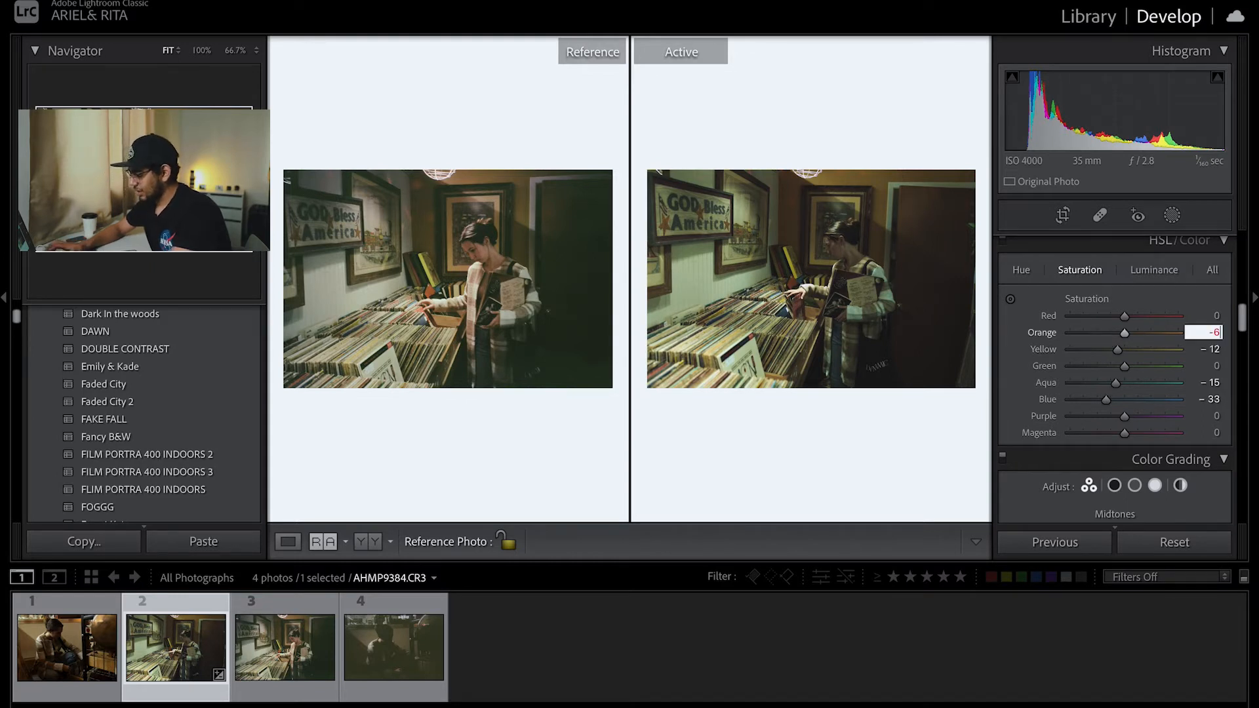
key(Return)
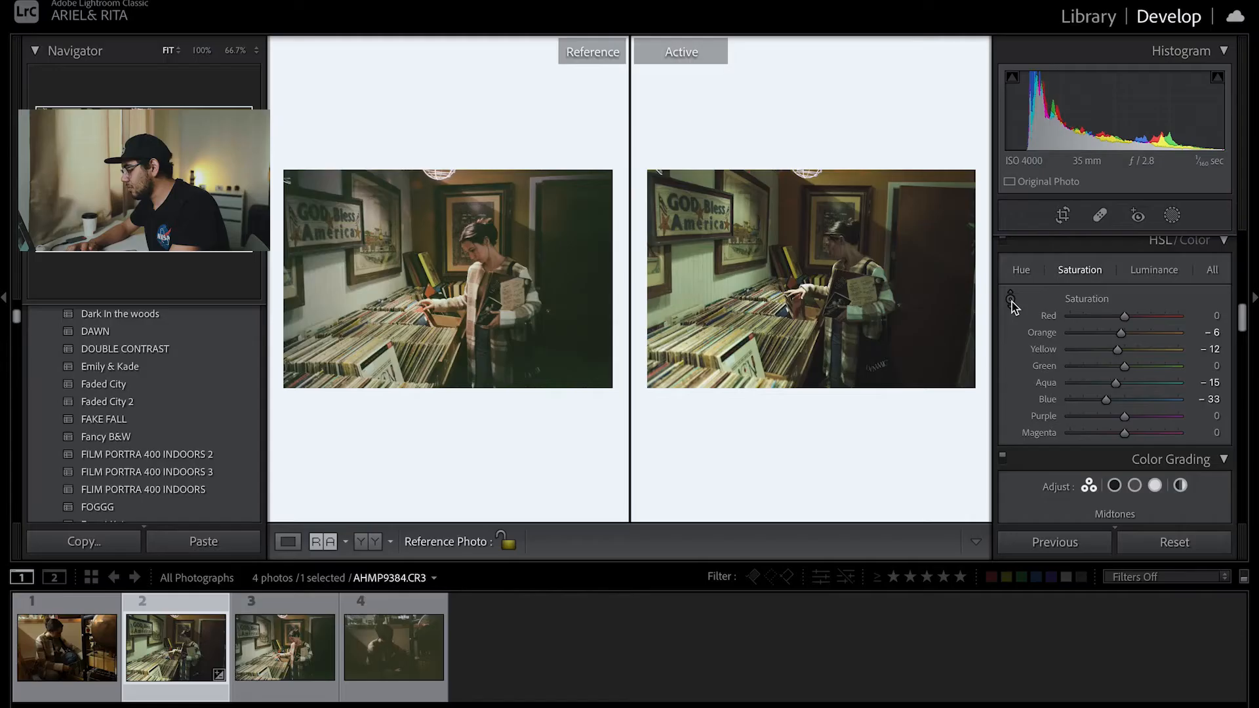
click(1010, 299)
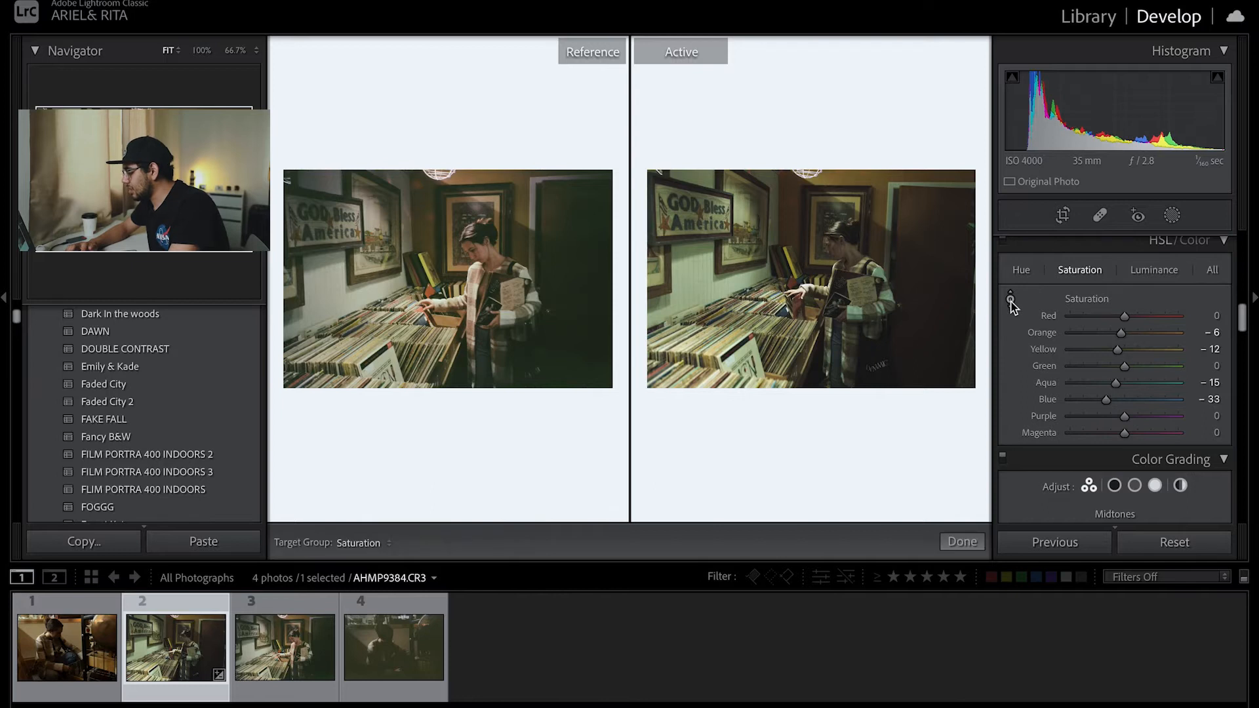
click(1134, 332)
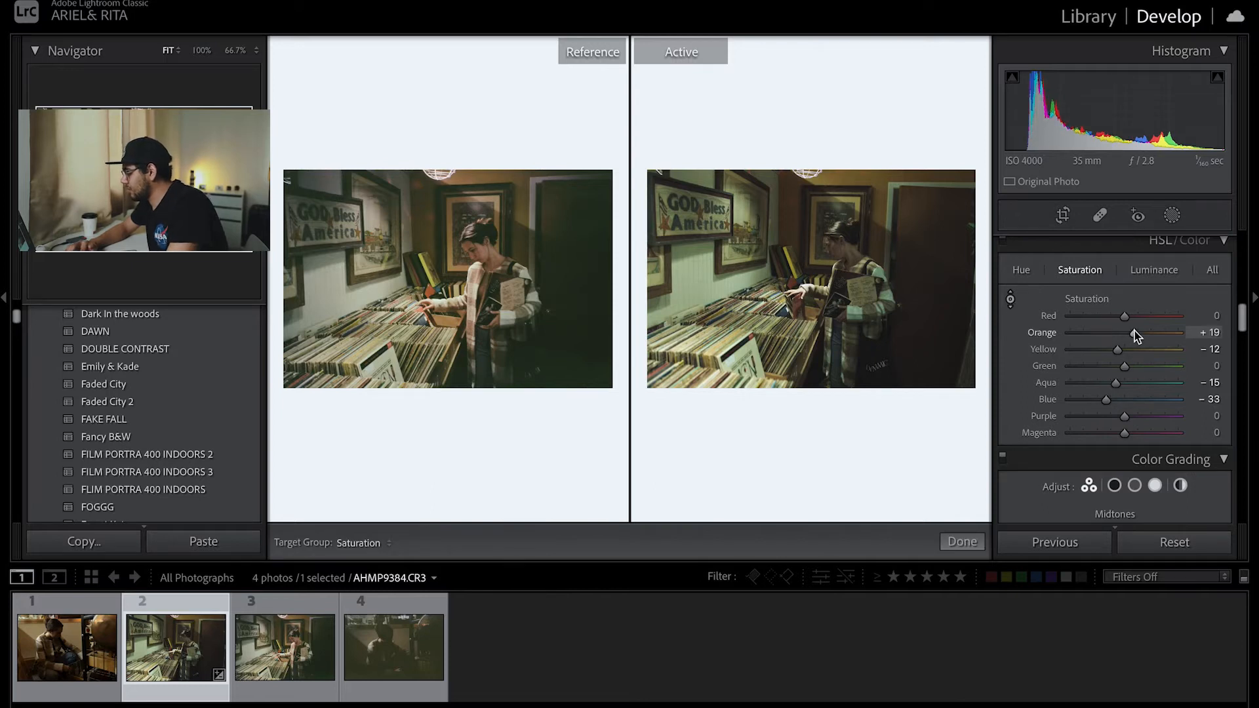
click(1155, 332)
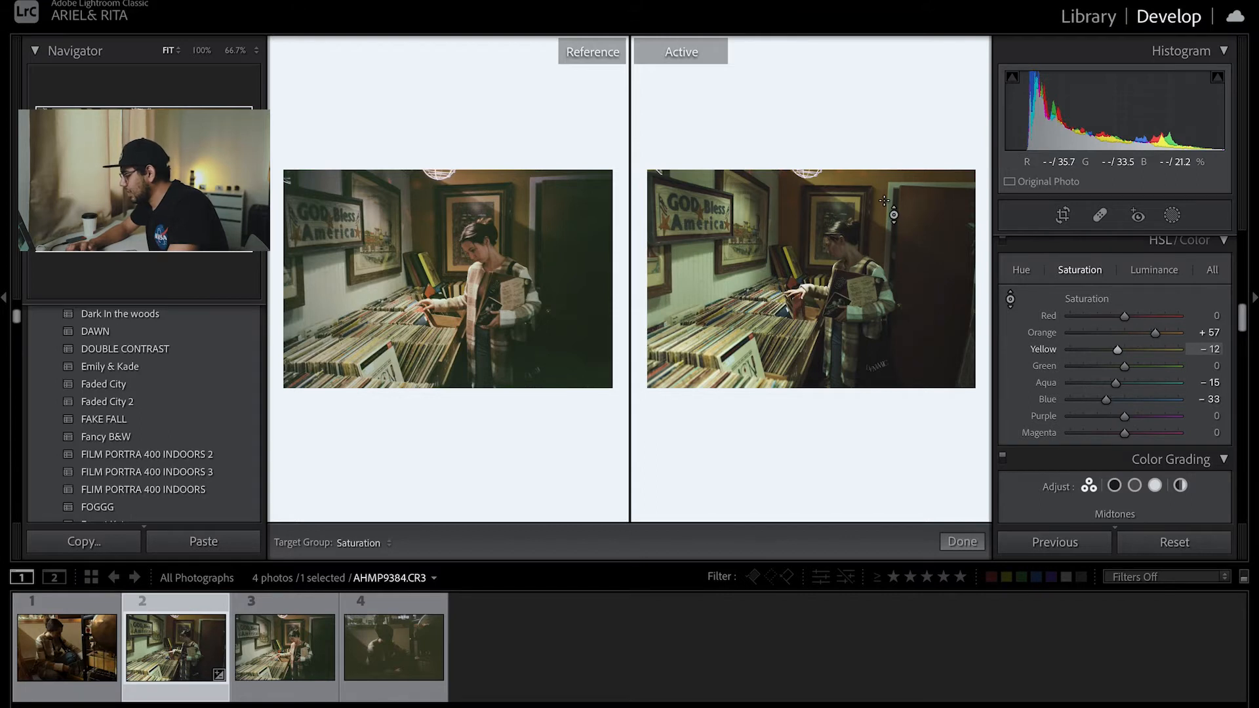
drag(894, 210, 893, 214)
Reset the Orange and Yellow saturation, and use targeted adjustment on the photo's back wall to bring Orange to -2 and Yellow to -27.
double_click(1156, 333)
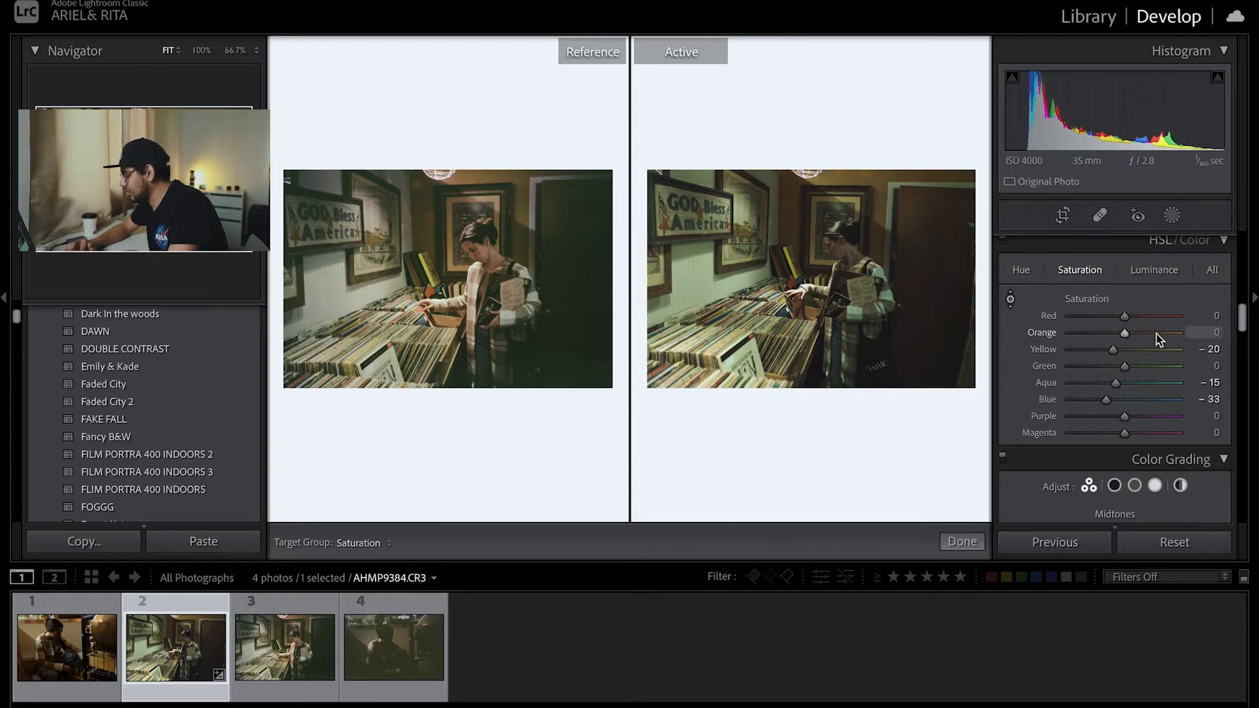
double_click(1113, 349)
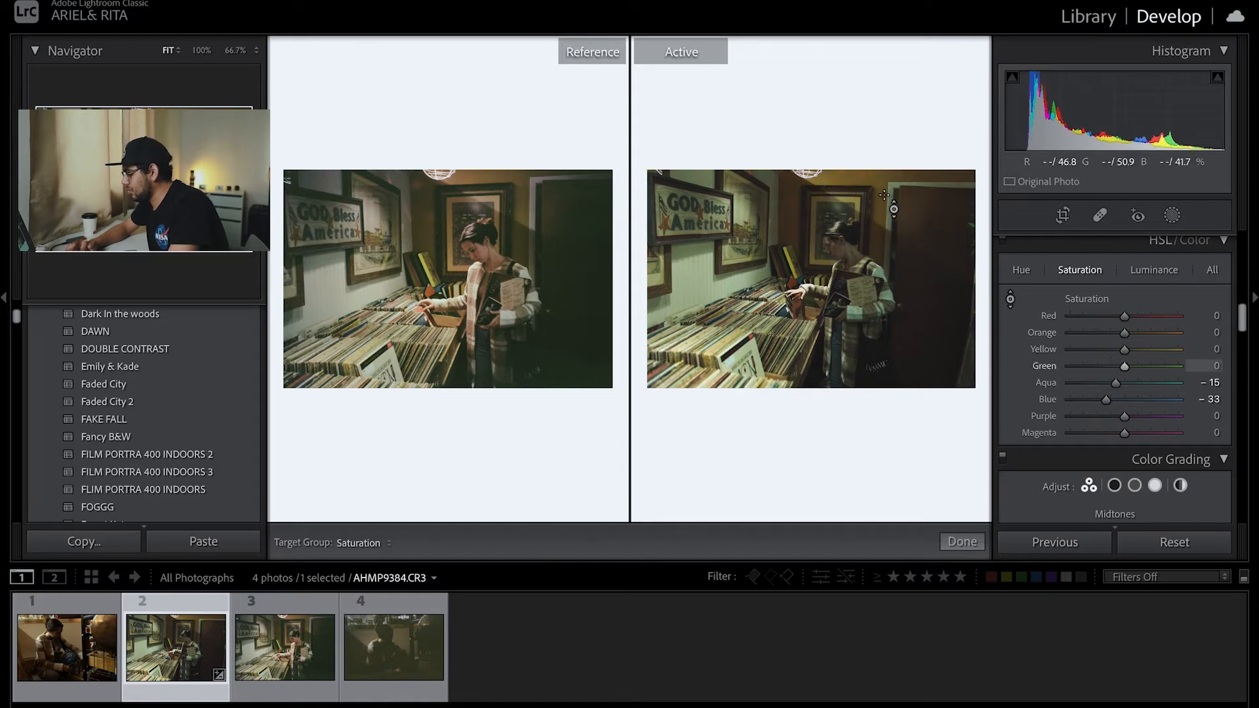
drag(885, 203, 856, 185)
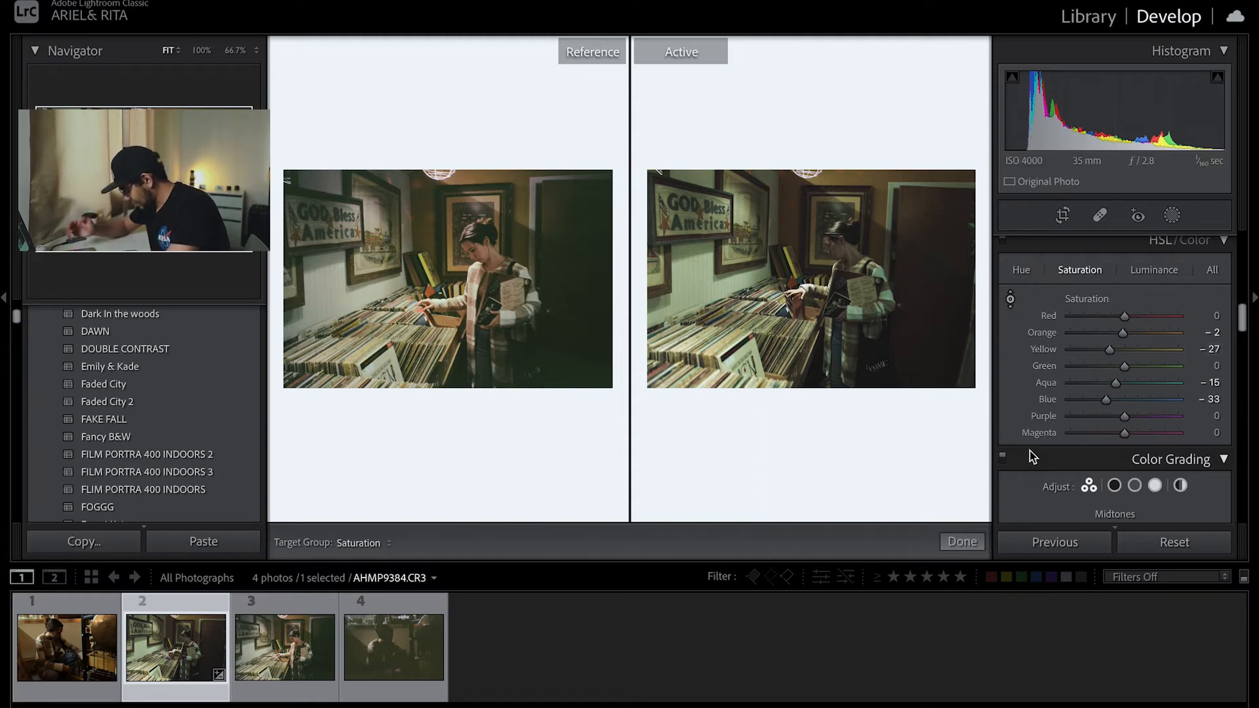
Show the HSL luminance adjustments, try lowering Yellow and Green with targeted adjustment on the records, and reset both to 0.
click(1154, 269)
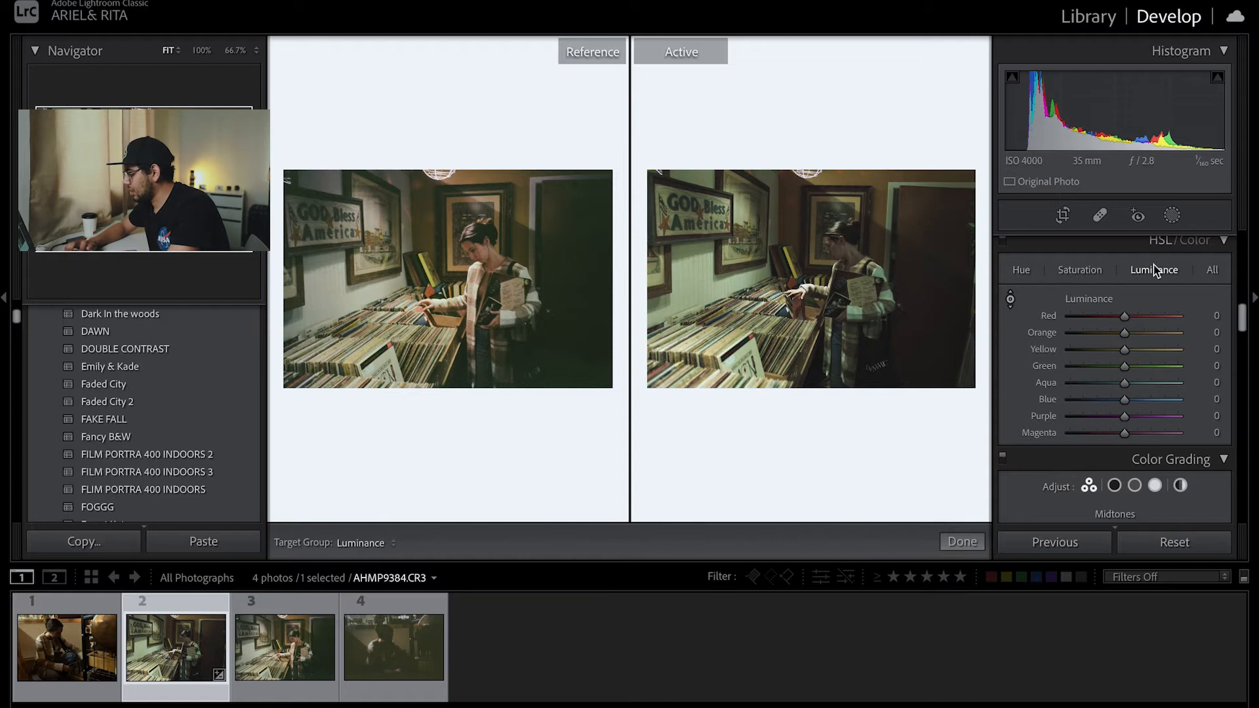
click(1009, 298)
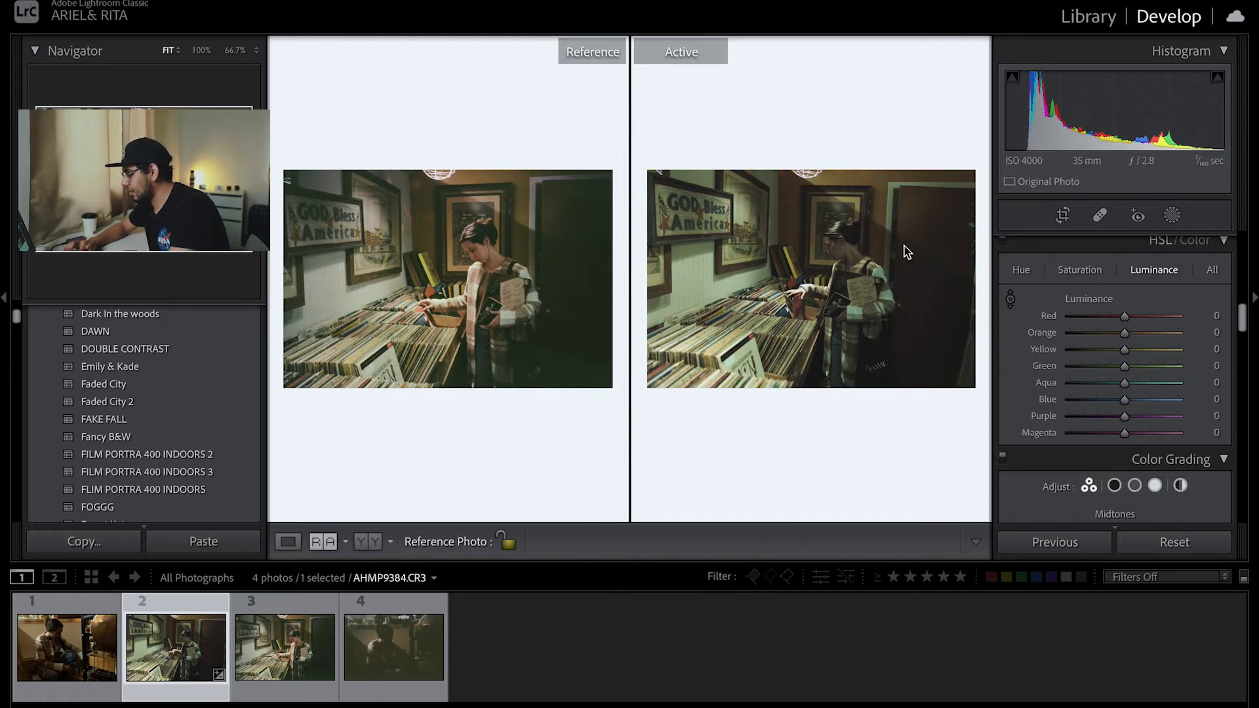
click(1010, 299)
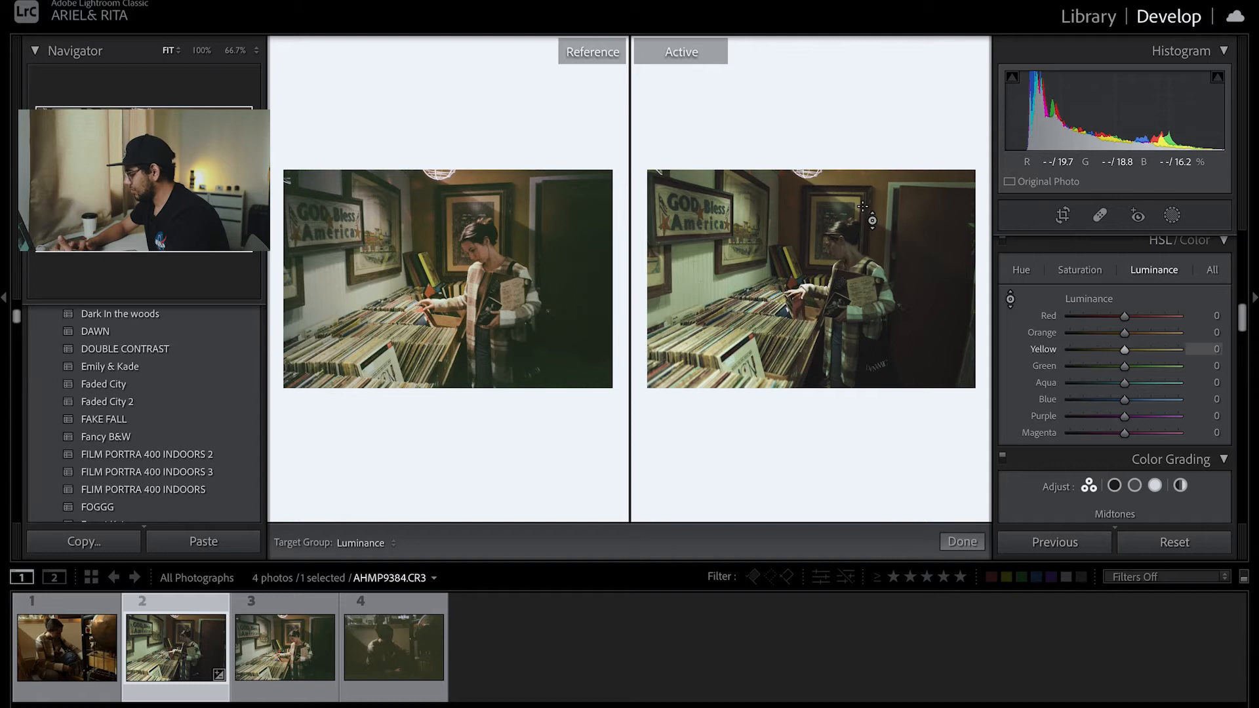
mouse_move(708, 341)
mouse_down()
mouse_move(708, 318)
mouse_move(708, 361)
mouse_up()
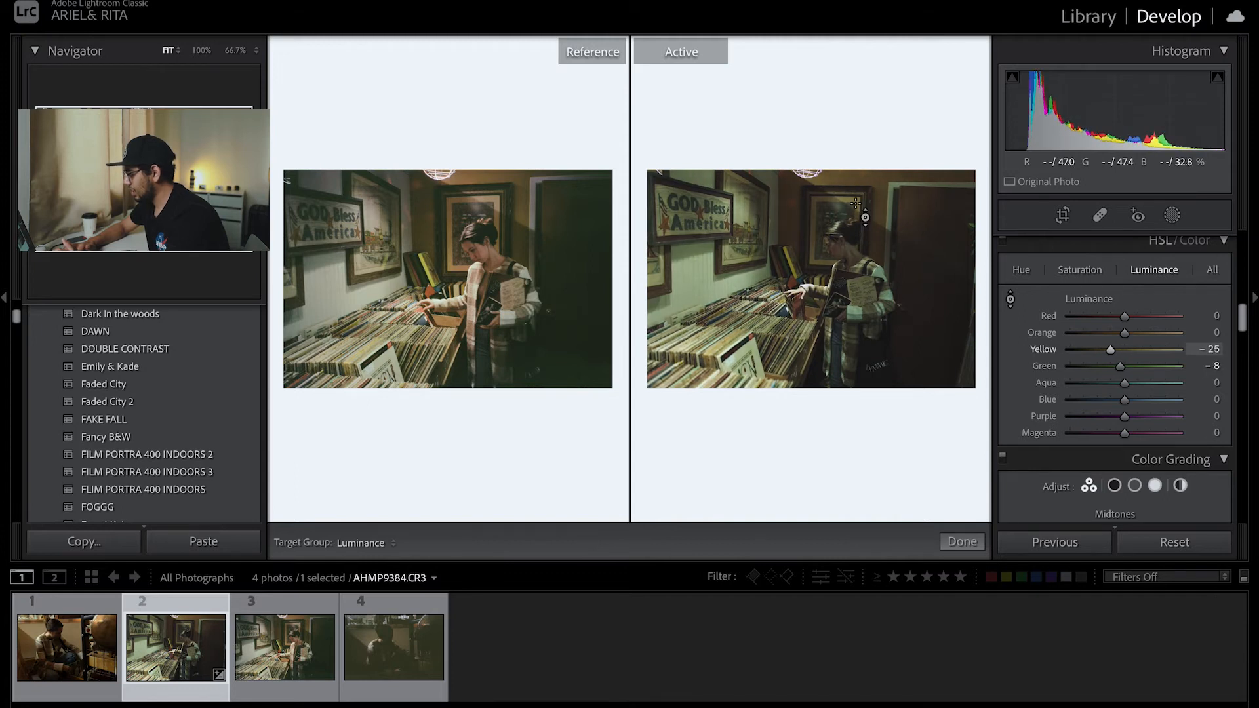
double_click(1112, 349)
double_click(1120, 364)
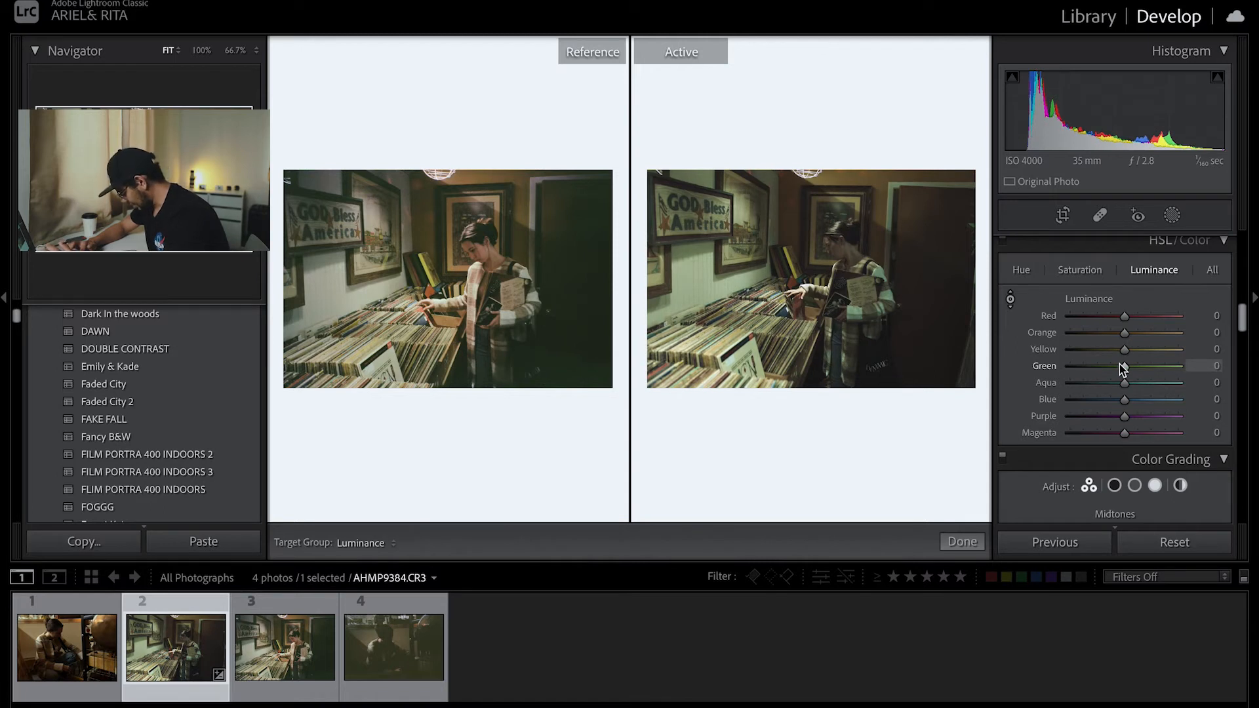
Set the HSL luminance of Orange to -18 and Yellow to -24.
click(1196, 331)
text(18)
key(Return)
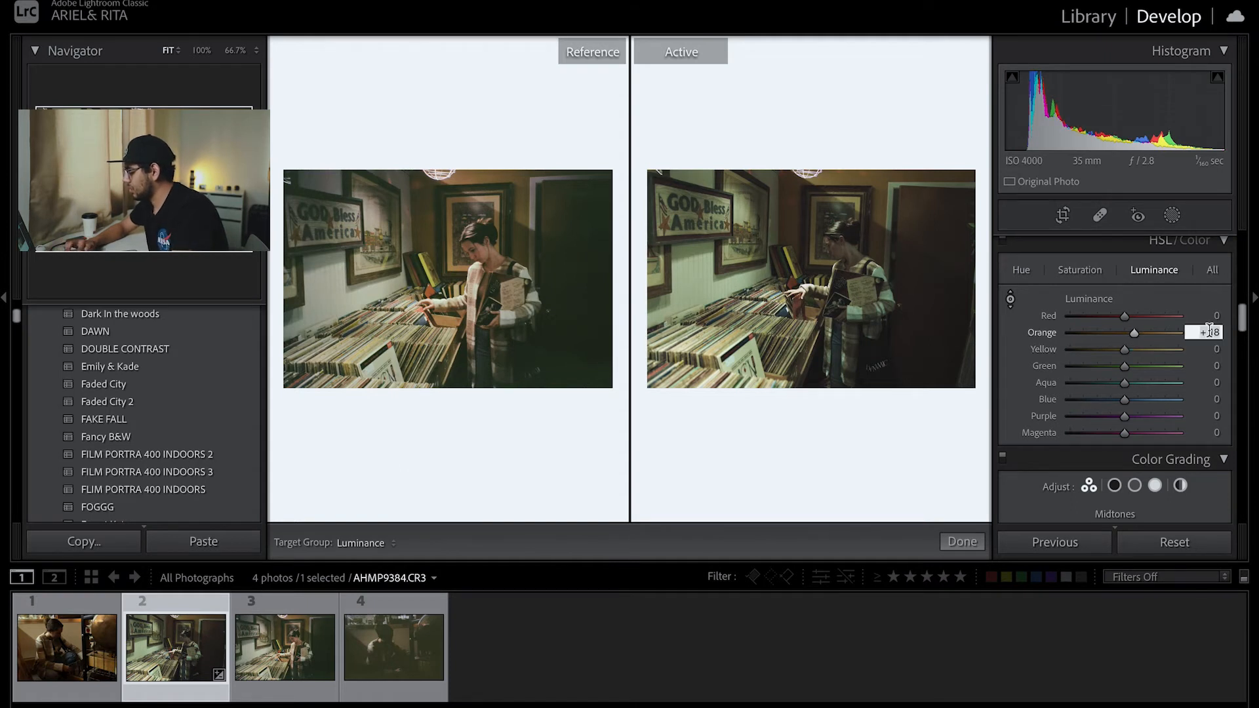
text(-18)
key(Return)
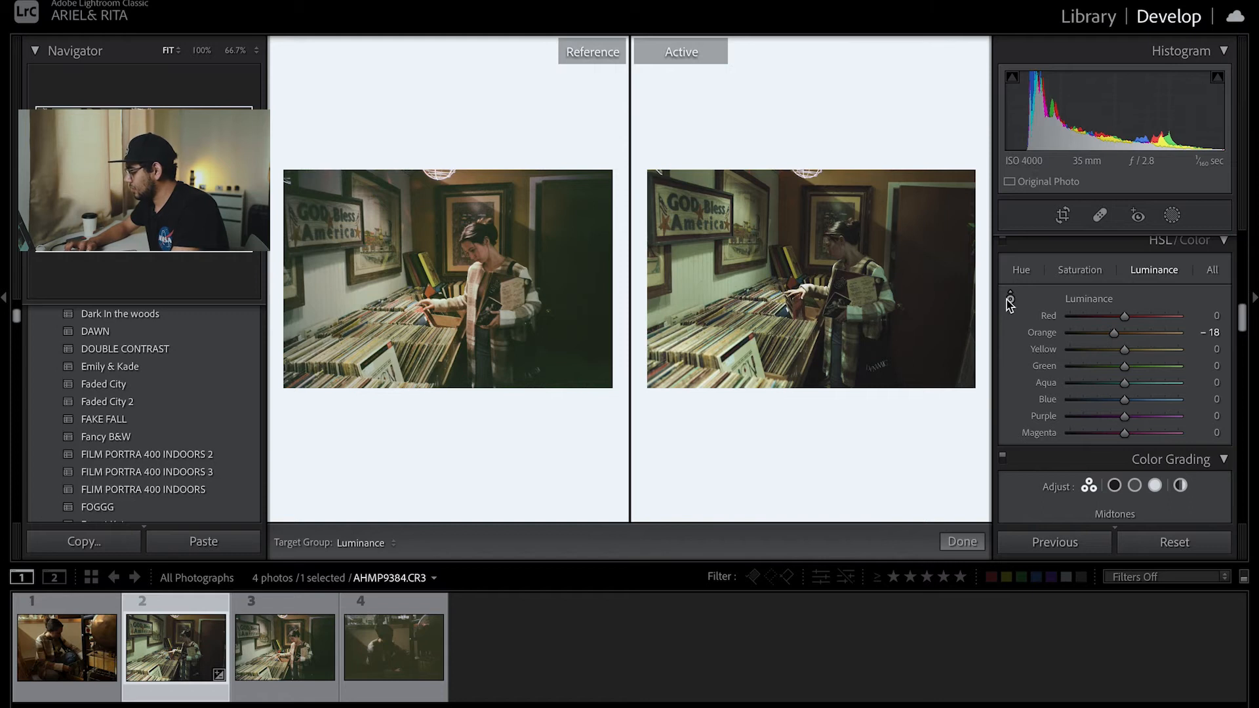
click(1206, 351)
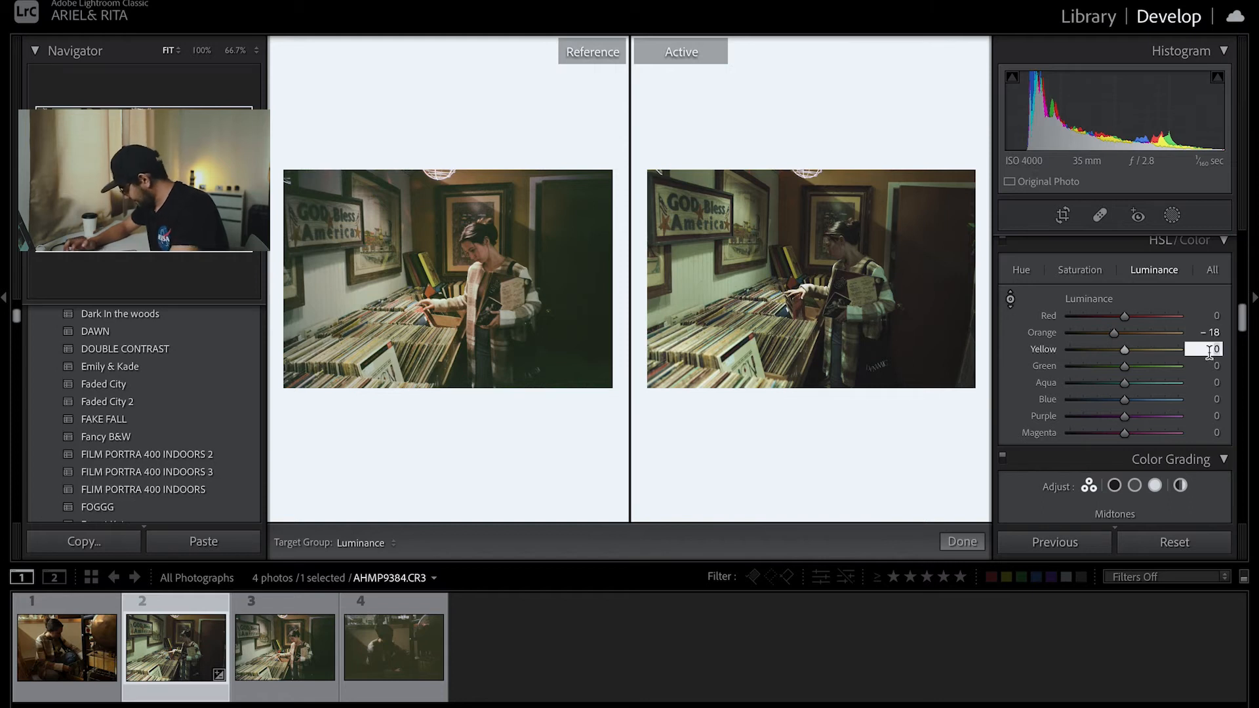
text(-24)
key(Return)
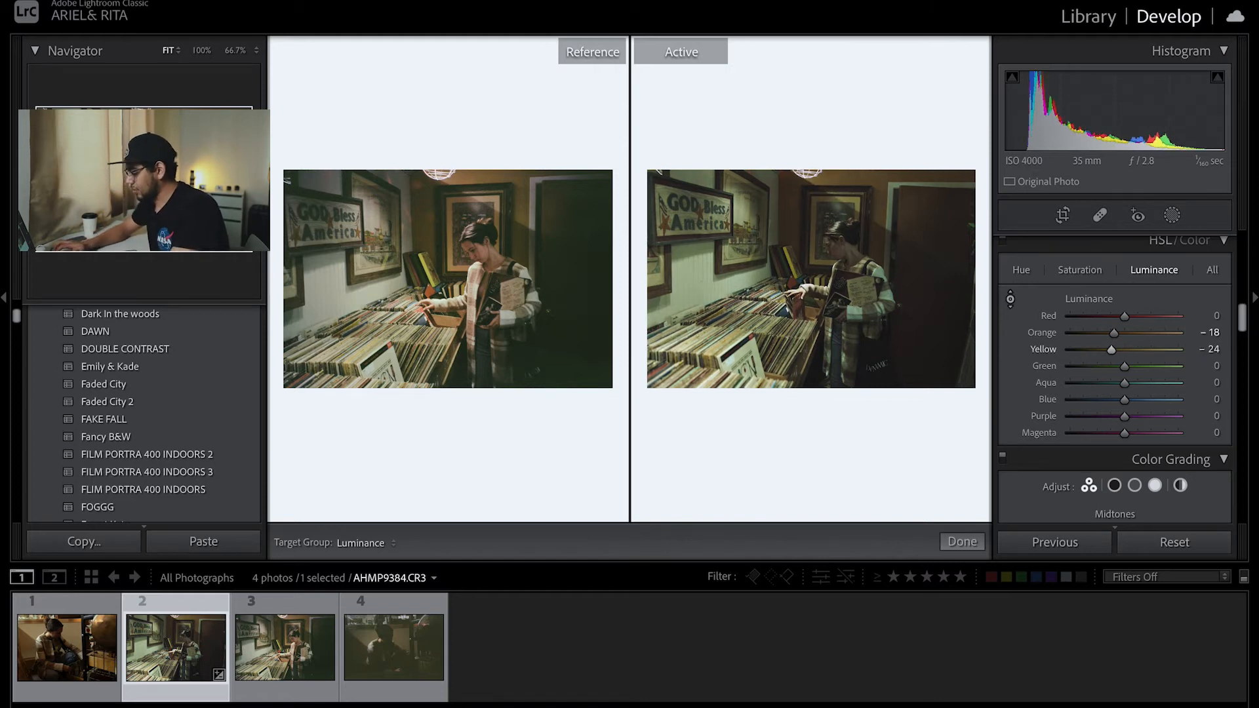
Set the HSL luminance of Aqua to -2 and Blue to -1.
click(1211, 383)
text(-2)
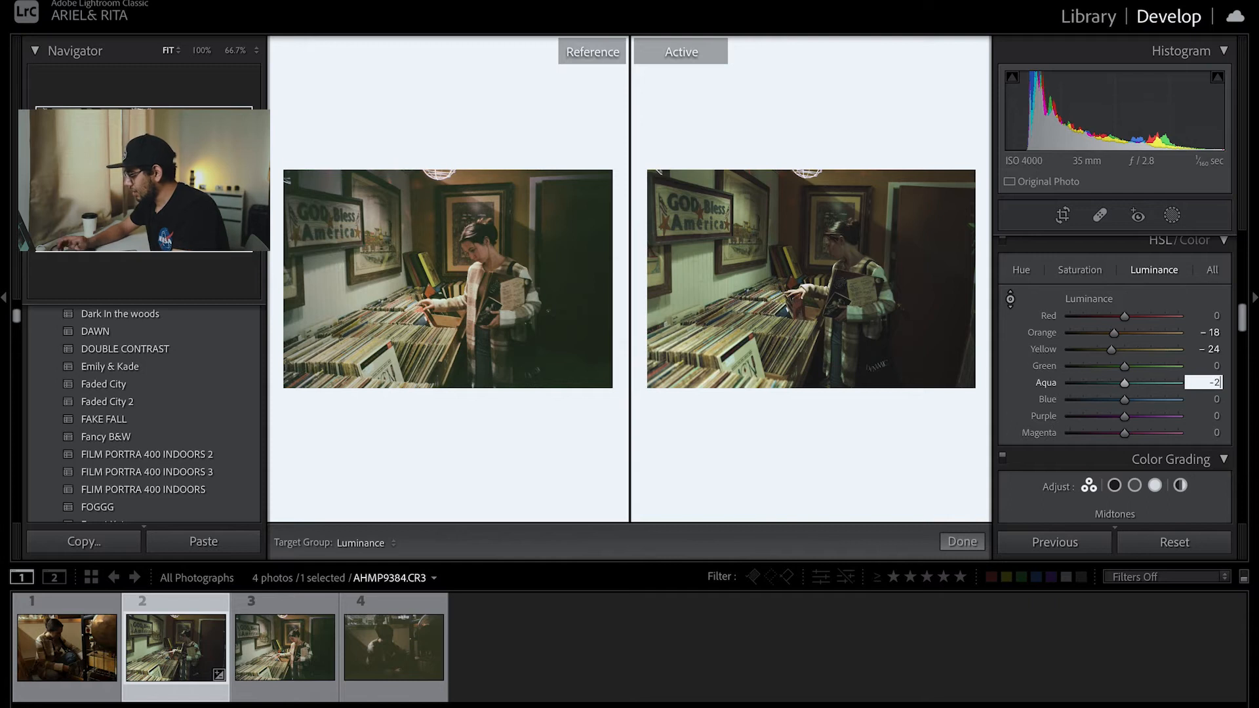
key(Return)
click(1217, 399)
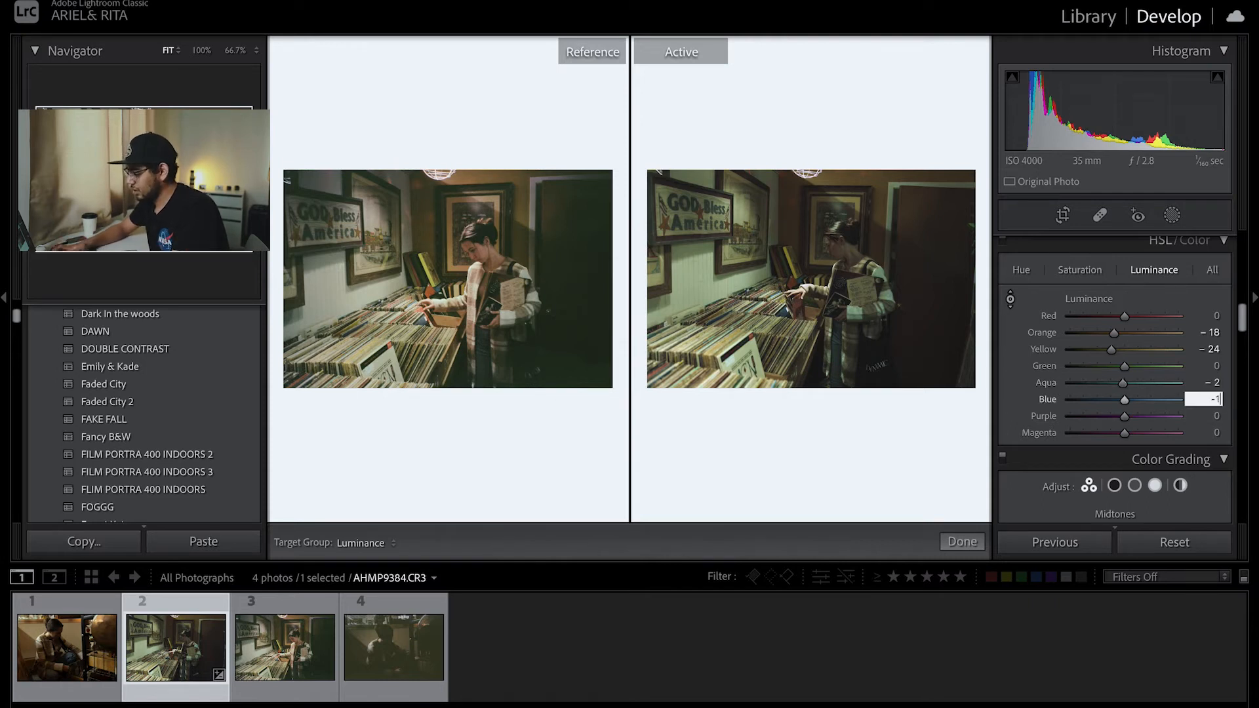
Show the adjustments per color, and set the Green hue to +24 and saturation to -27.
click(1194, 241)
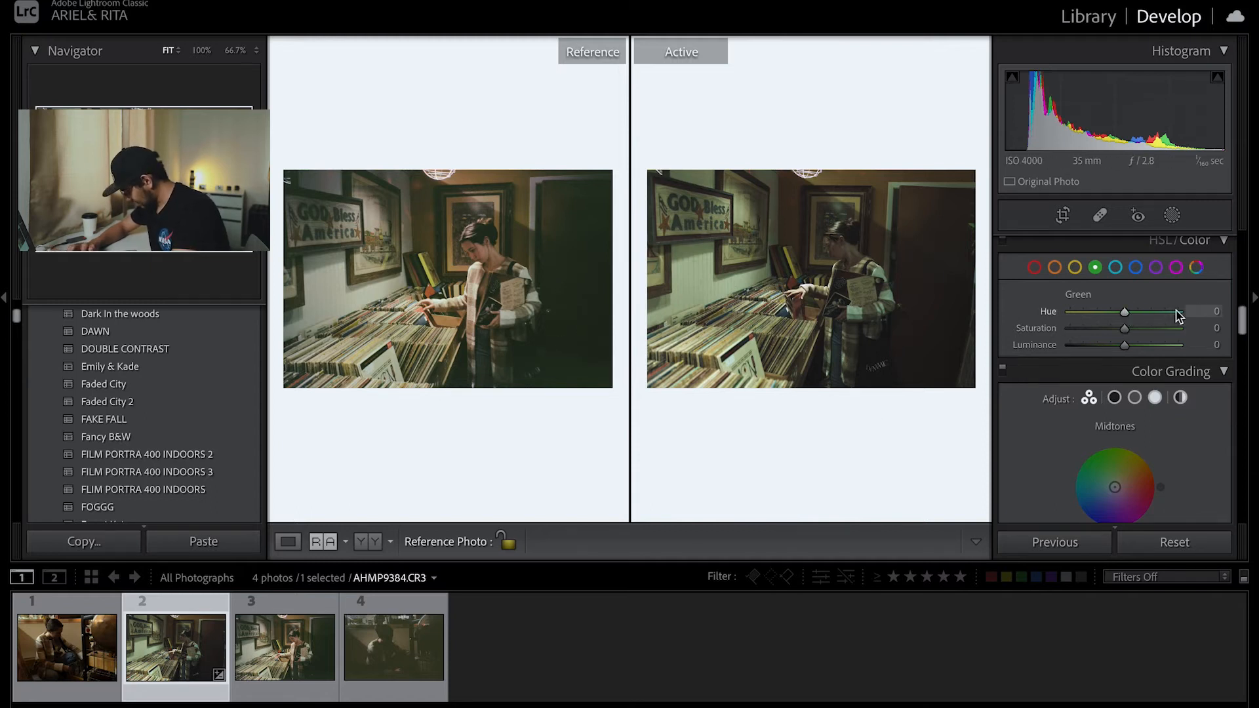
click(1211, 312)
text(24)
key(Return)
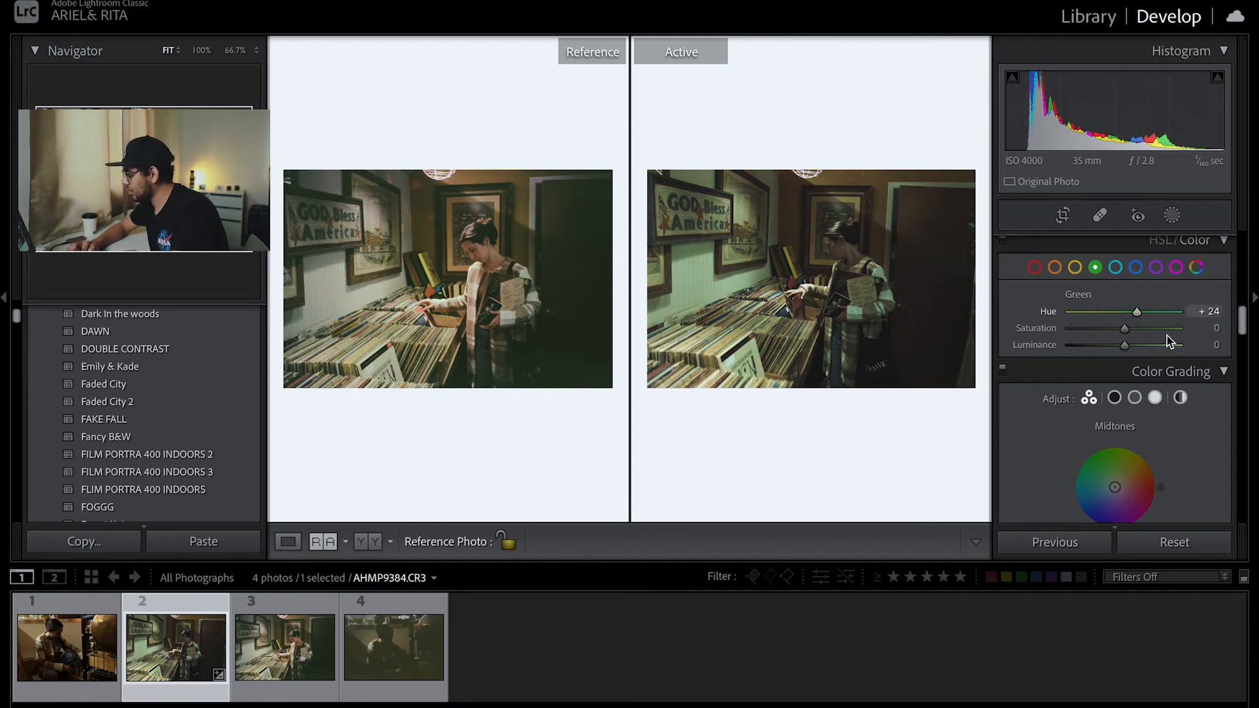
scroll(1170, 332, up, 1)
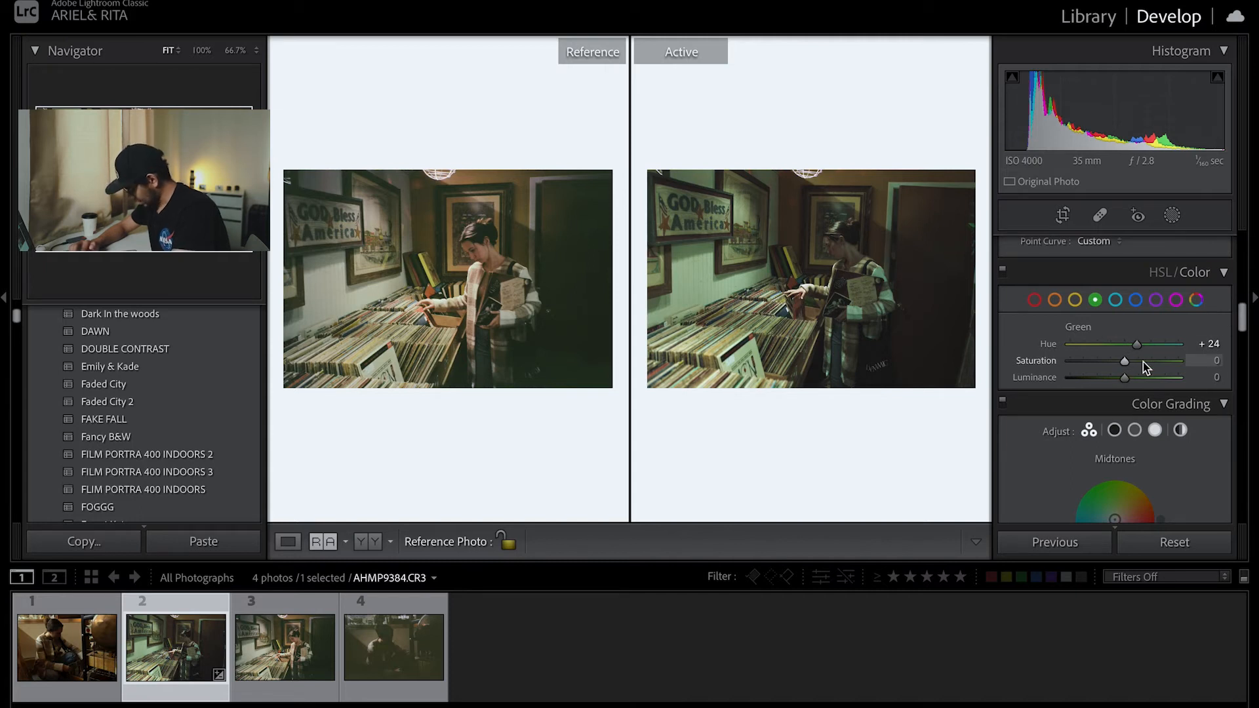
click(1206, 363)
text(-27)
key(Return)
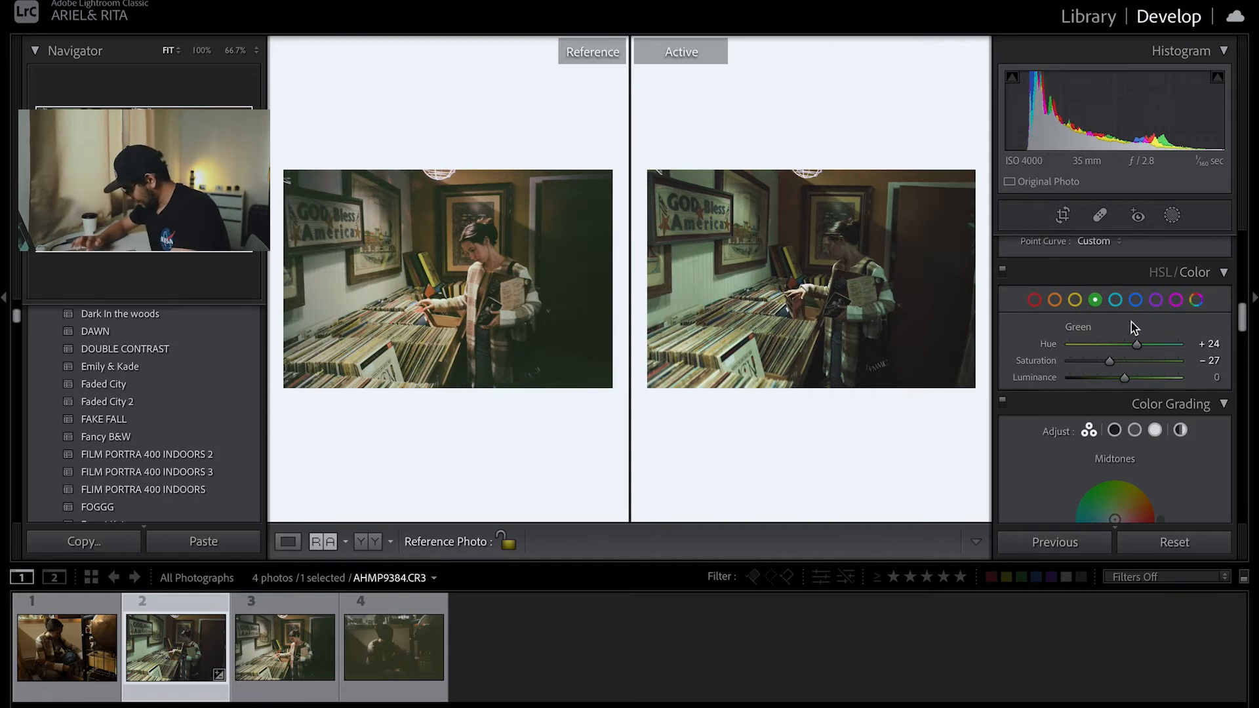
Raise the luminance of the midtones in Color Grading to nearly the maximum.
scroll(1109, 449, down, 1)
scroll(1110, 450, down, 5)
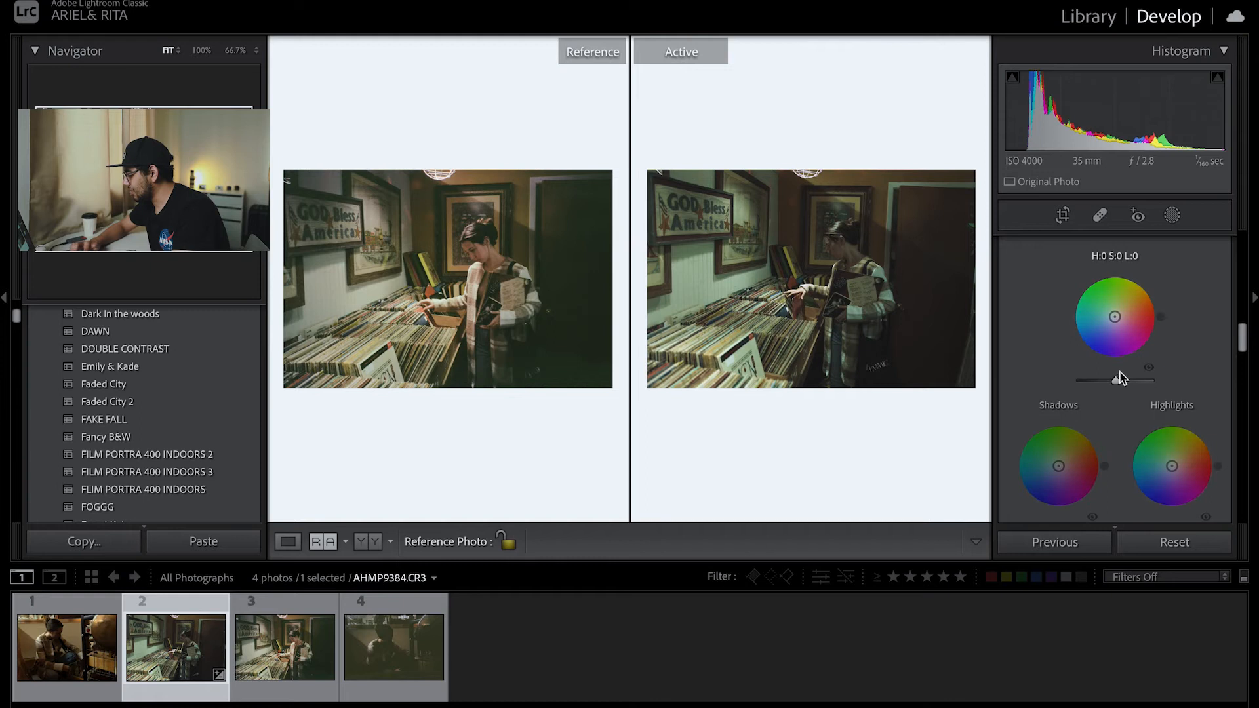
drag(1116, 381, 1171, 379)
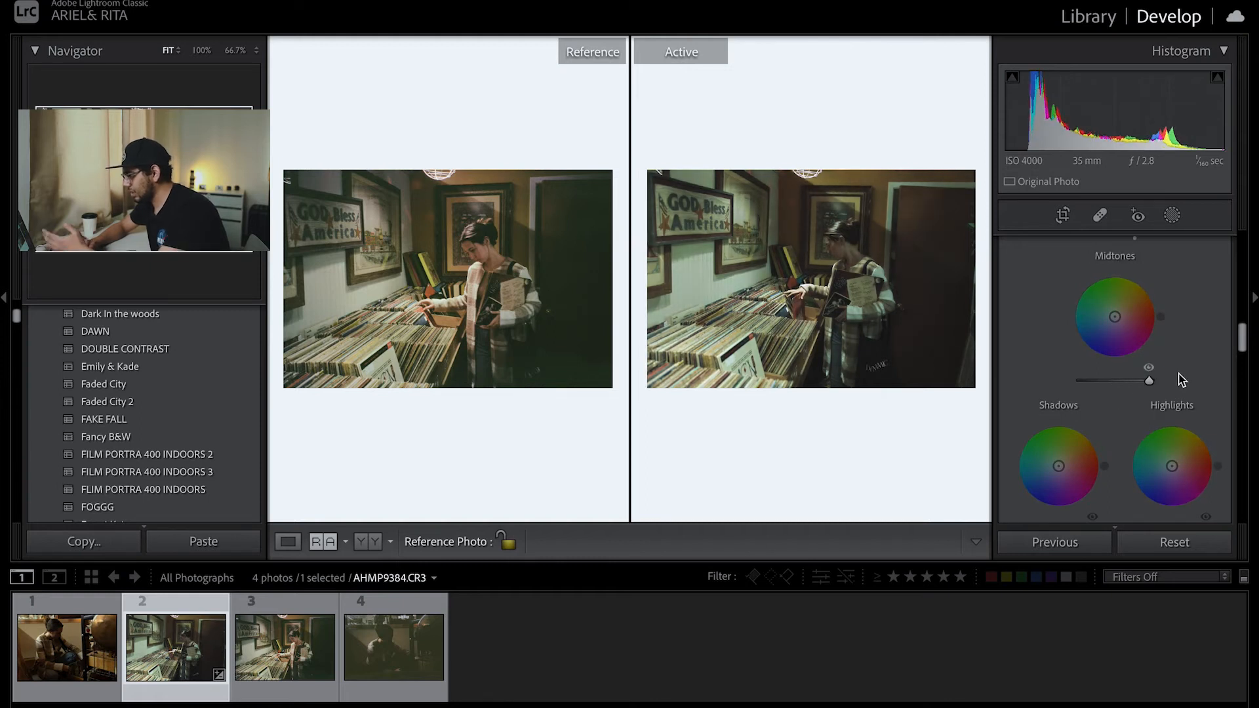
Tint the Color Grading highlights magenta with hue 309 and saturation 12.
scroll(1178, 418, down, 1)
scroll(1178, 419, up, 1)
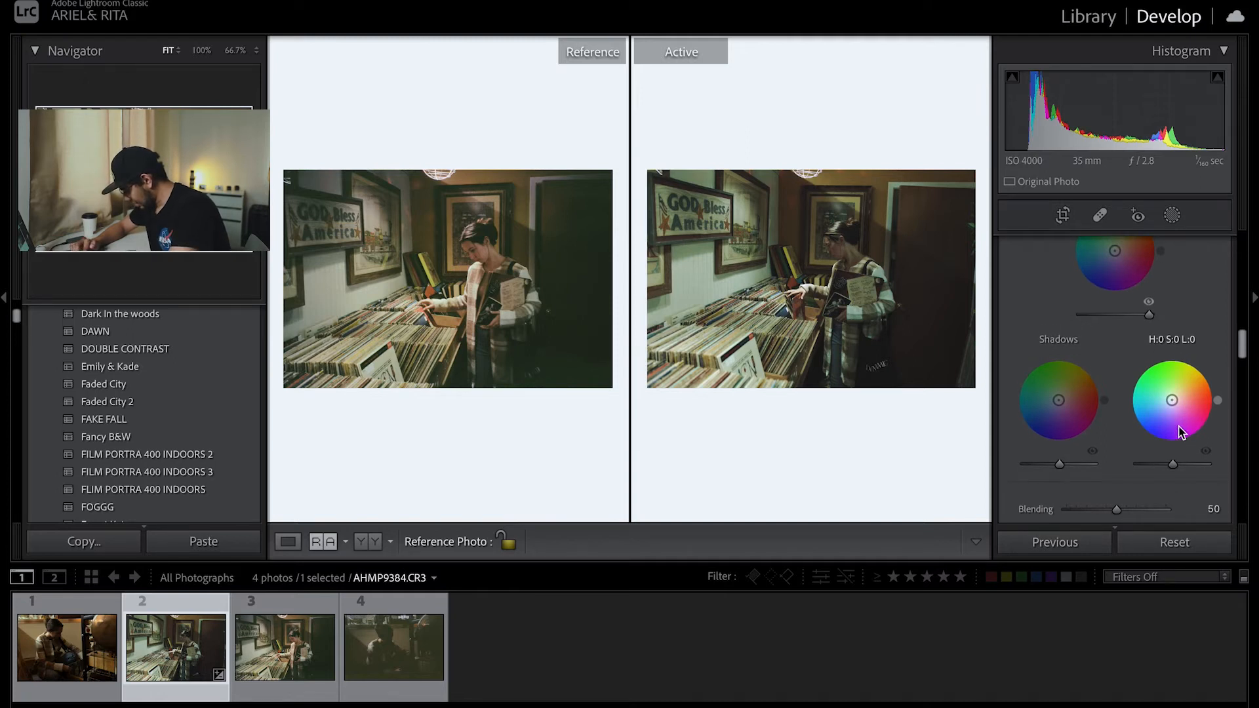
drag(1183, 403, 1187, 406)
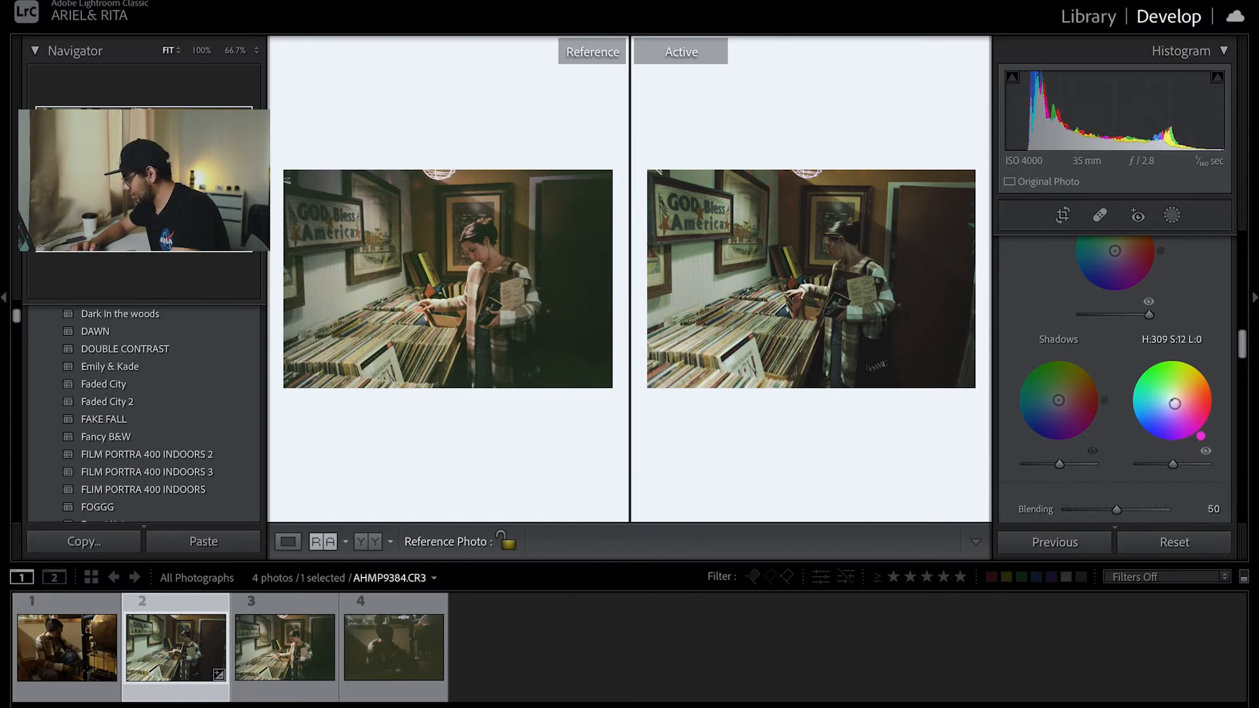
Lower the luminance of the Color Grading highlights and raise the luminance of the shadows.
drag(1161, 463, 1155, 462)
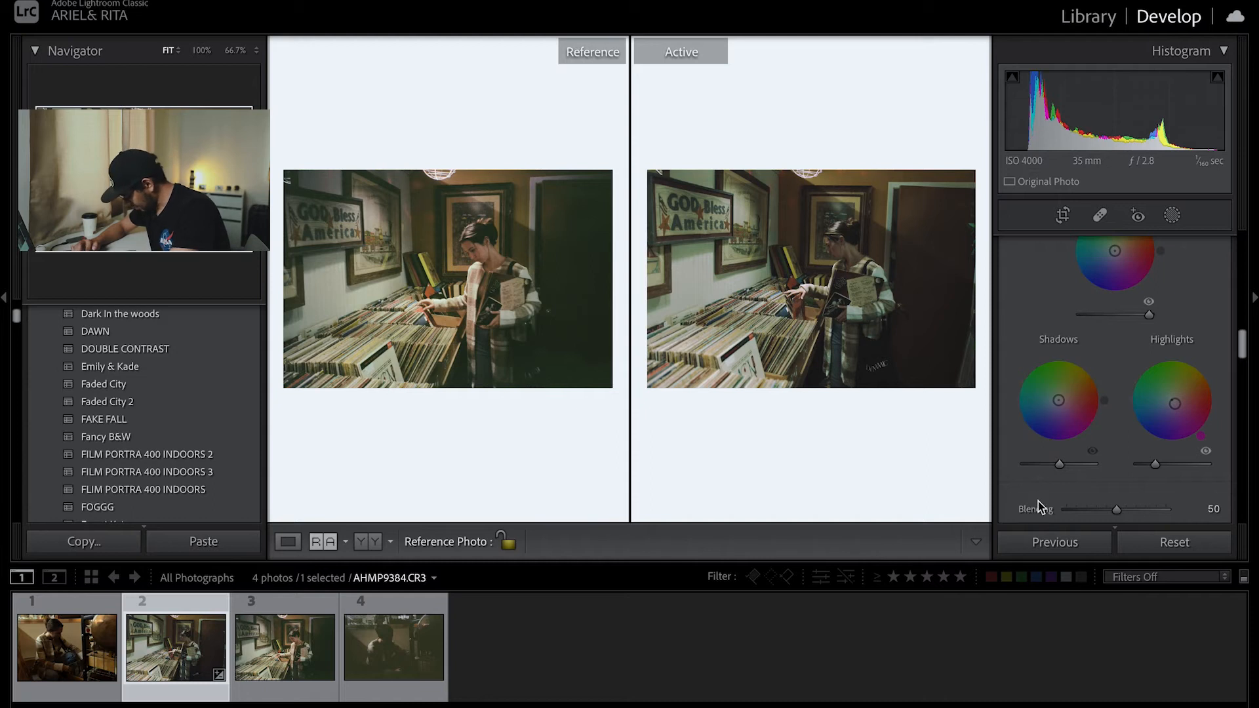
click(1085, 465)
drag(1085, 466, 1083, 466)
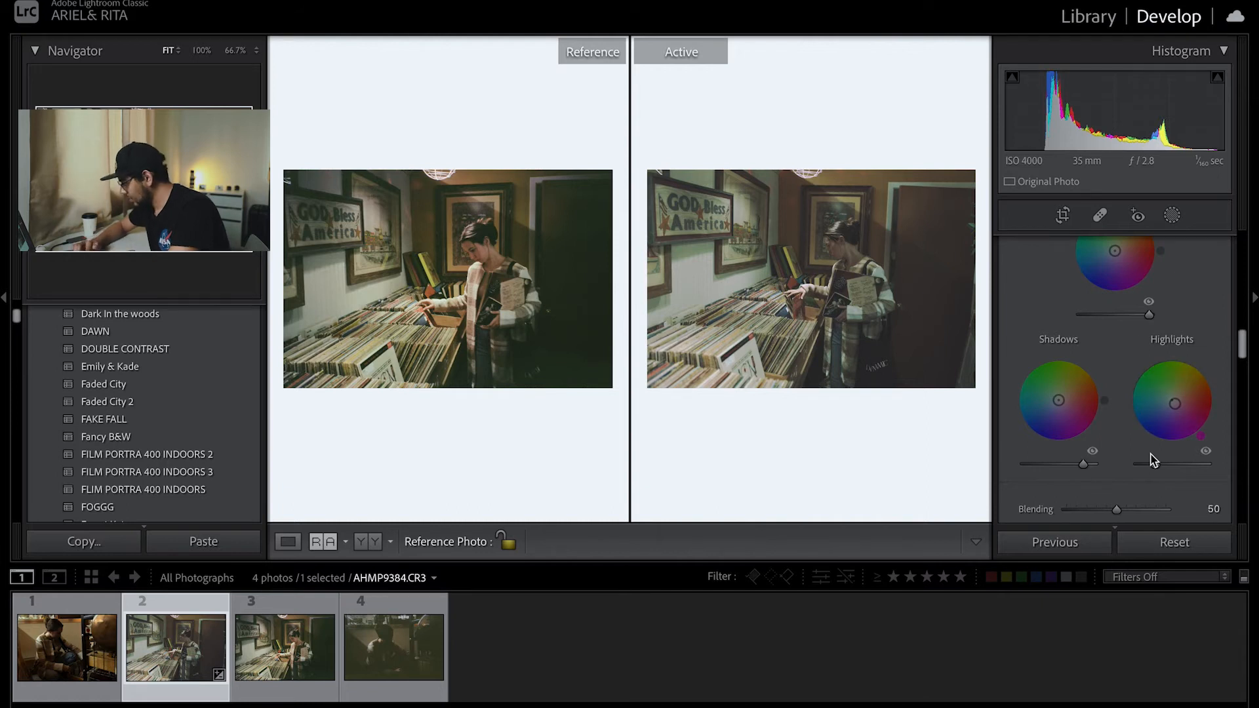
Set the Color Grading blending to 59 and the balance to +29.
scroll(1149, 456, down, 2)
drag(1149, 381, 1124, 378)
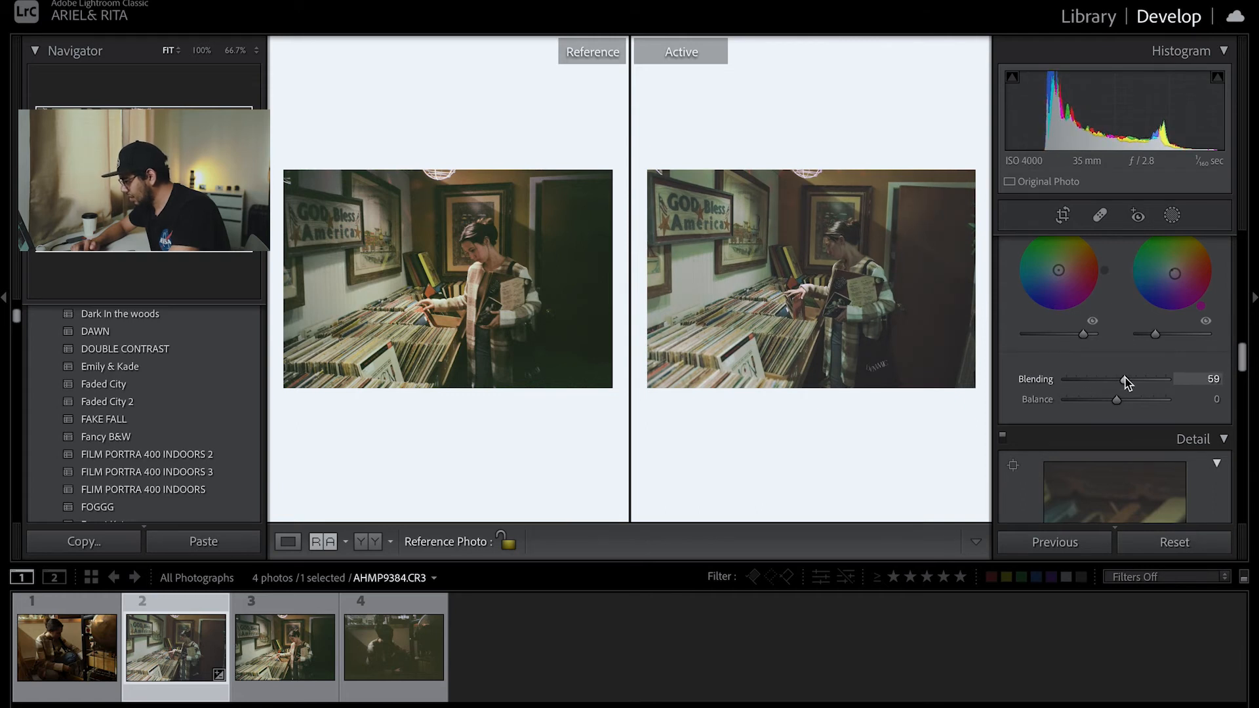
scroll(1125, 378, down, 3)
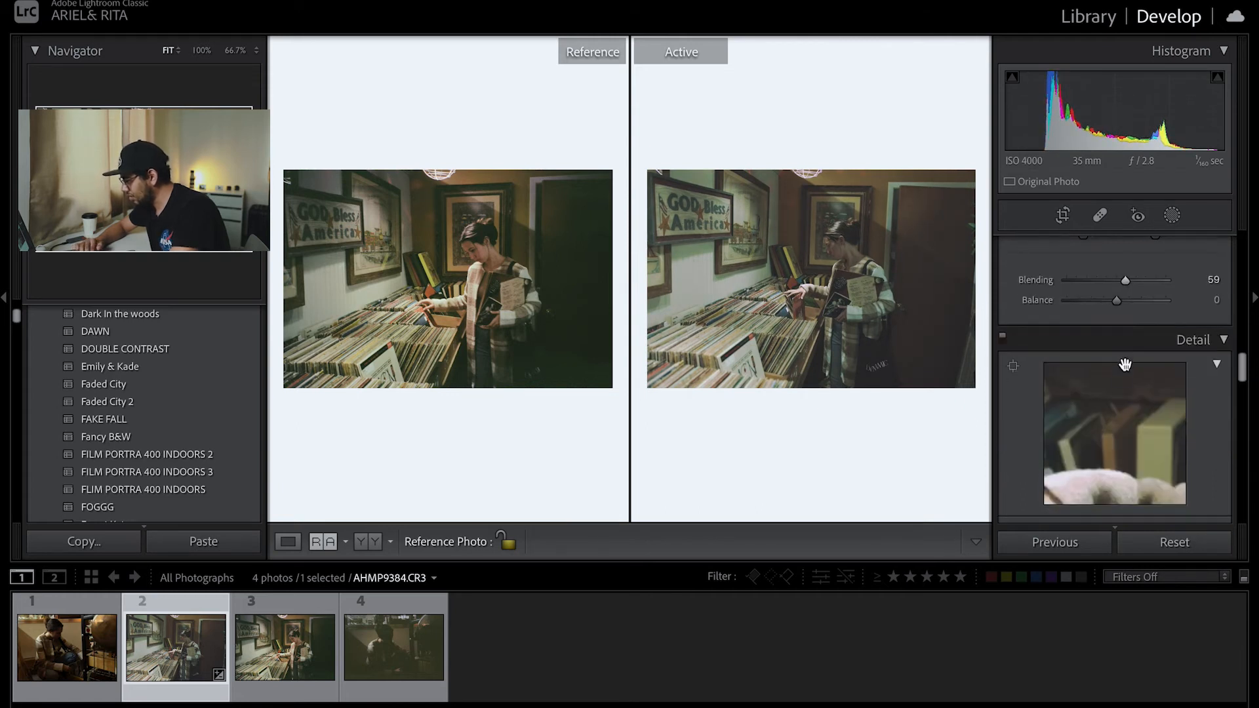
drag(1115, 302, 1133, 322)
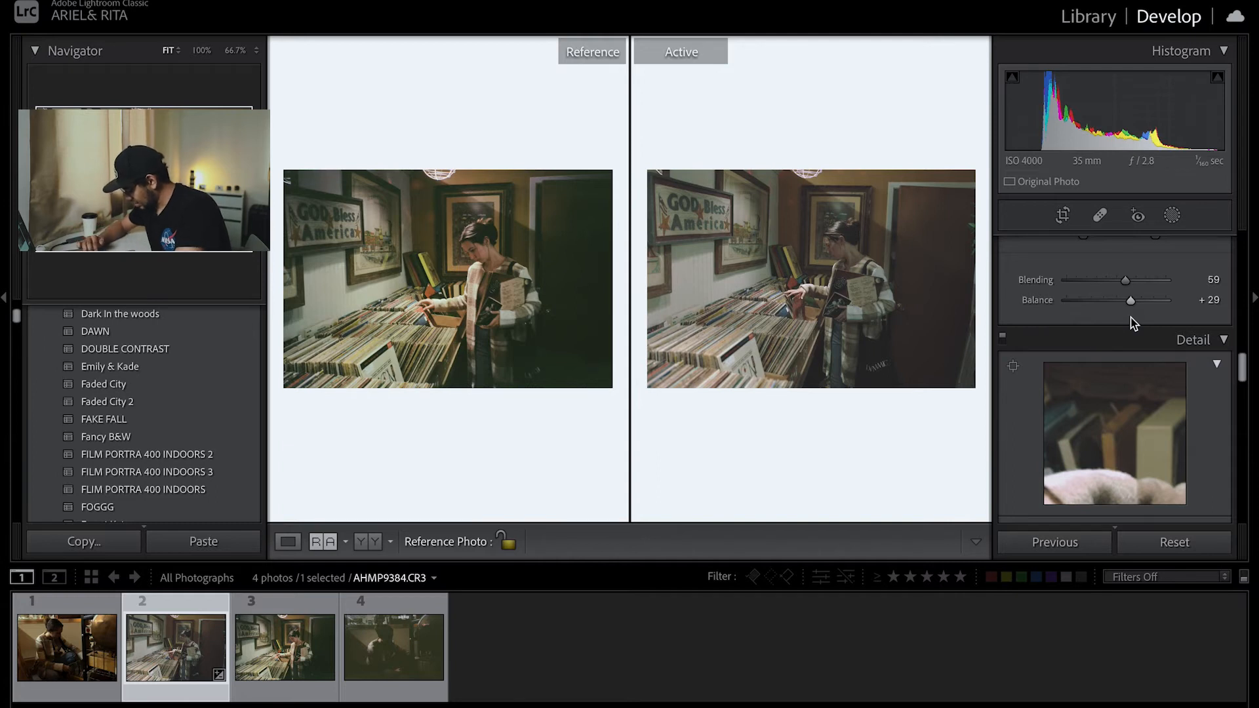
Set the shadows tint in Calibration to -73.
scroll(1133, 323, down, 10)
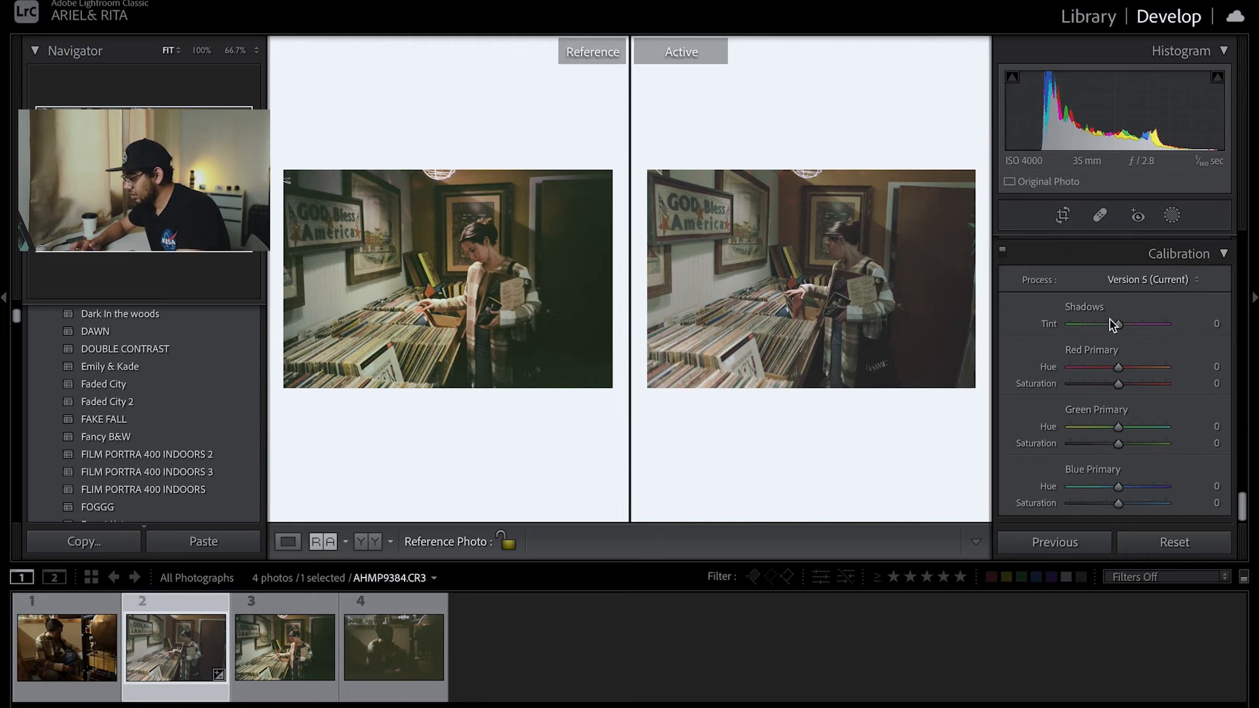
drag(1098, 321, 1082, 324)
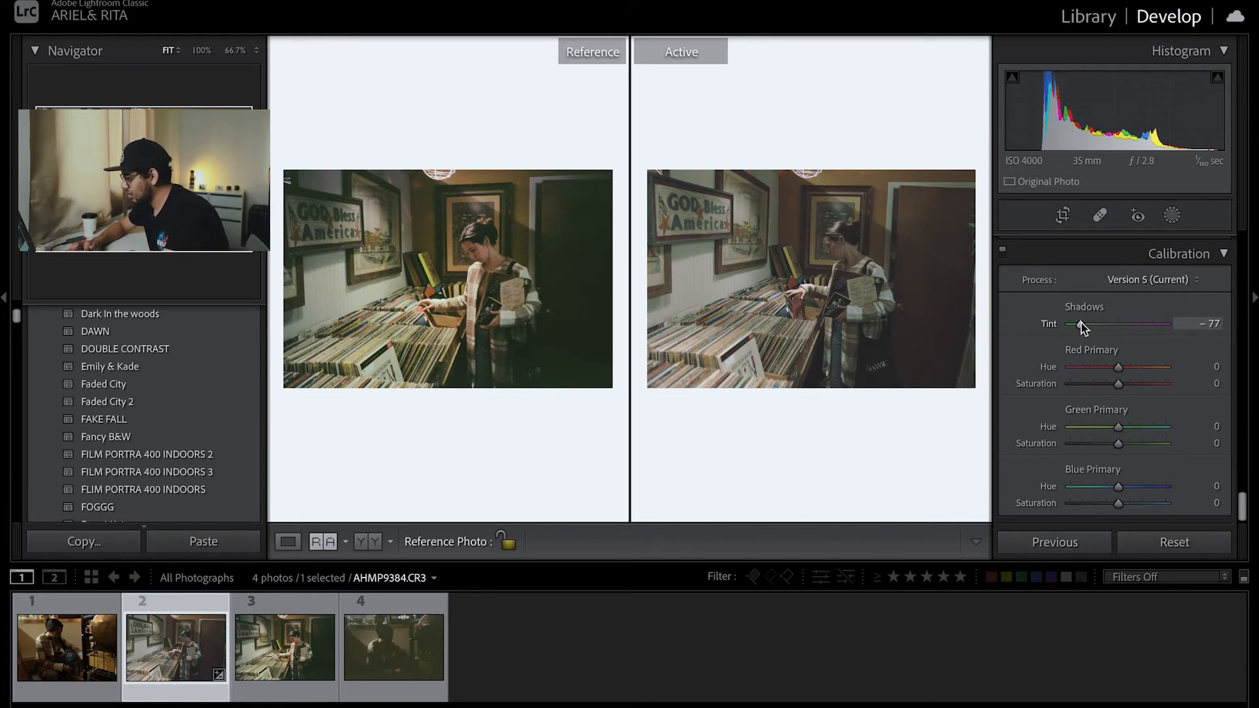
drag(1088, 324, 1084, 321)
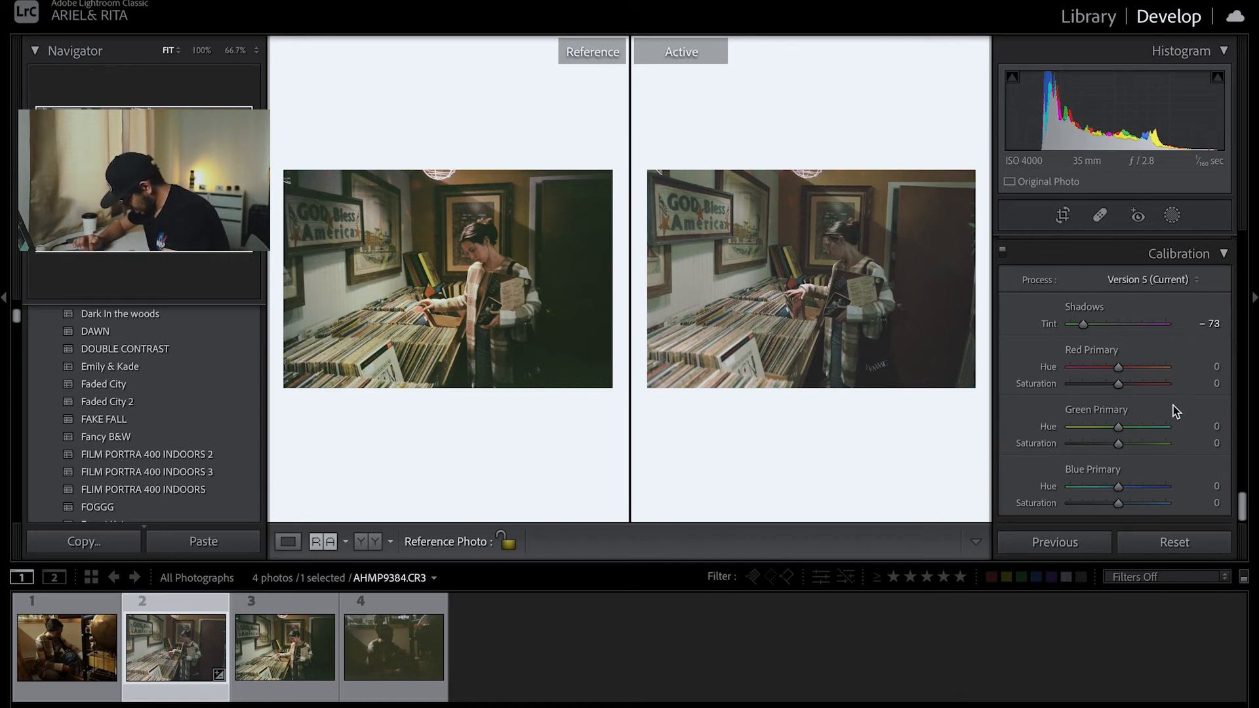
Add film grain to the active record-store photo with an amount of 36 and a size of 77.
scroll(1174, 406, down, 1)
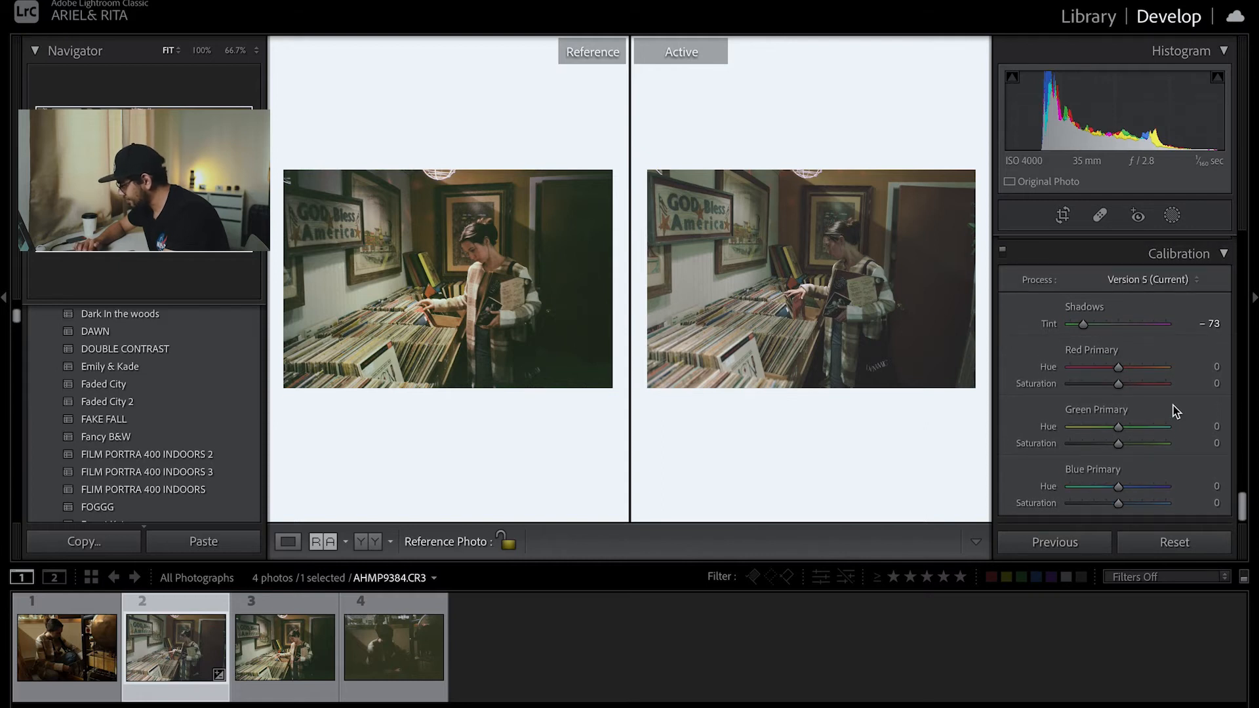
scroll(1139, 394, up, 3)
scroll(1139, 394, up, 2)
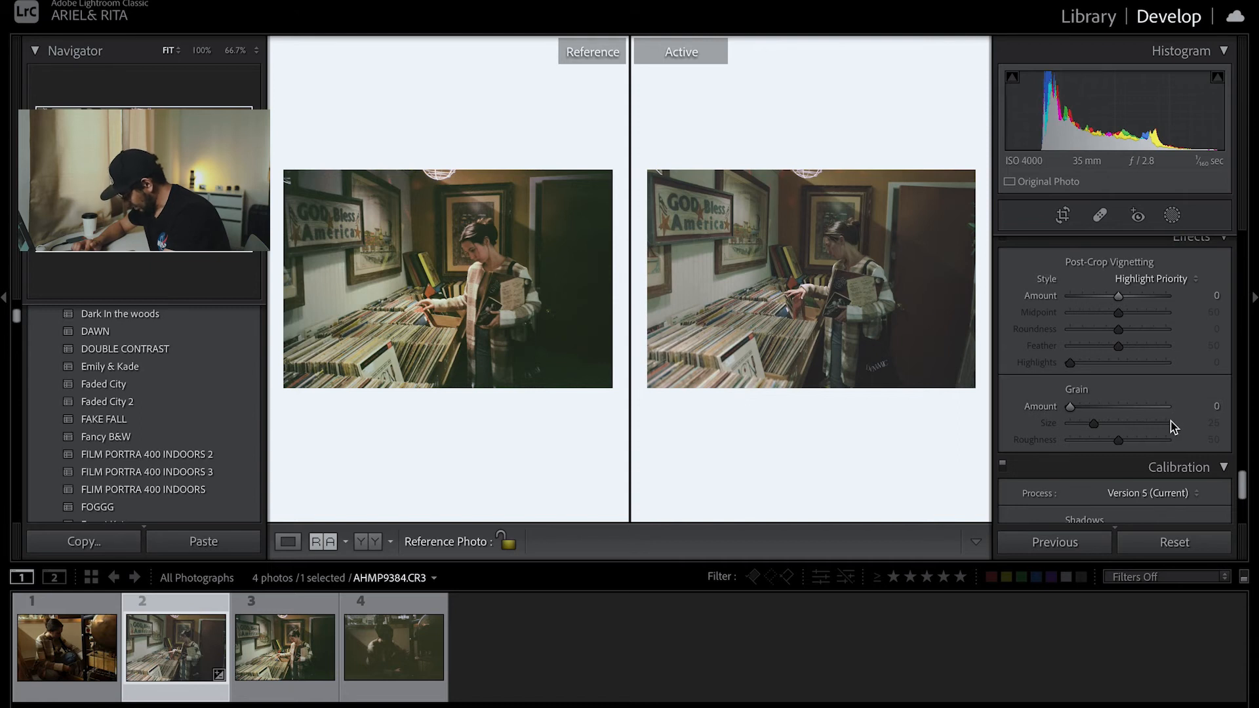
click(1216, 406)
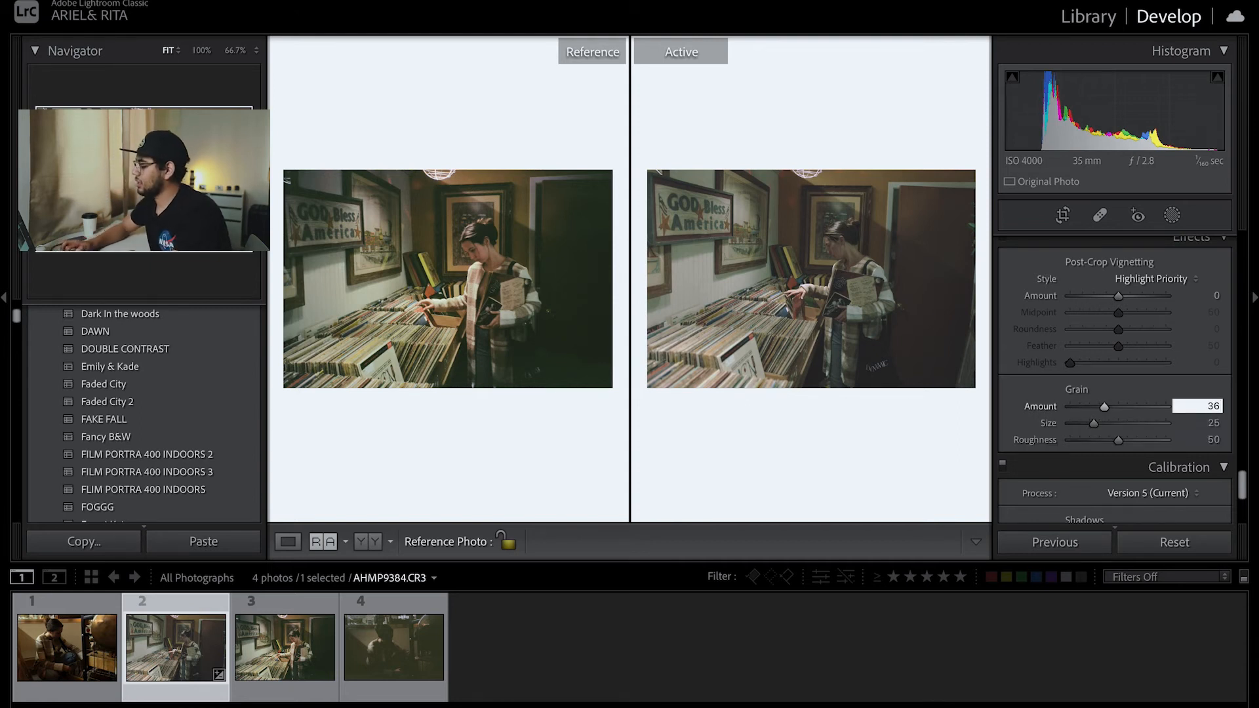
click(1213, 421)
text(77)
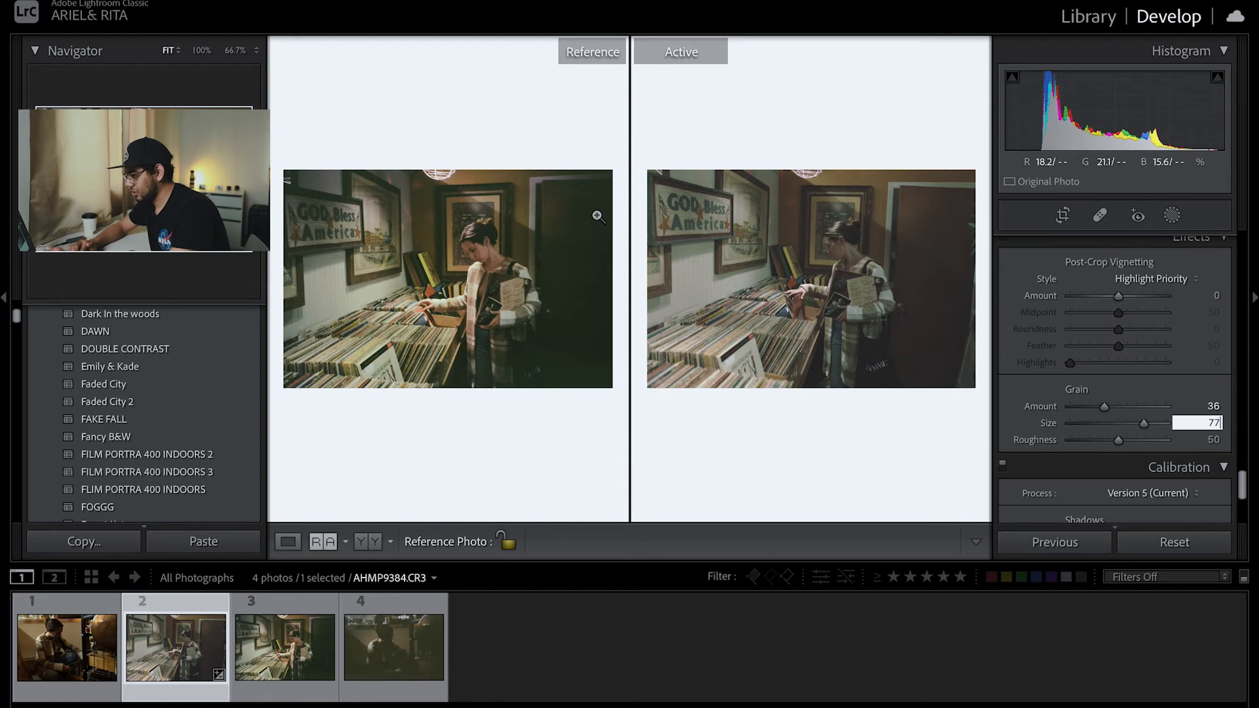
Compare the grain up close with the reference photo and set the grain roughness to 27.
click(572, 298)
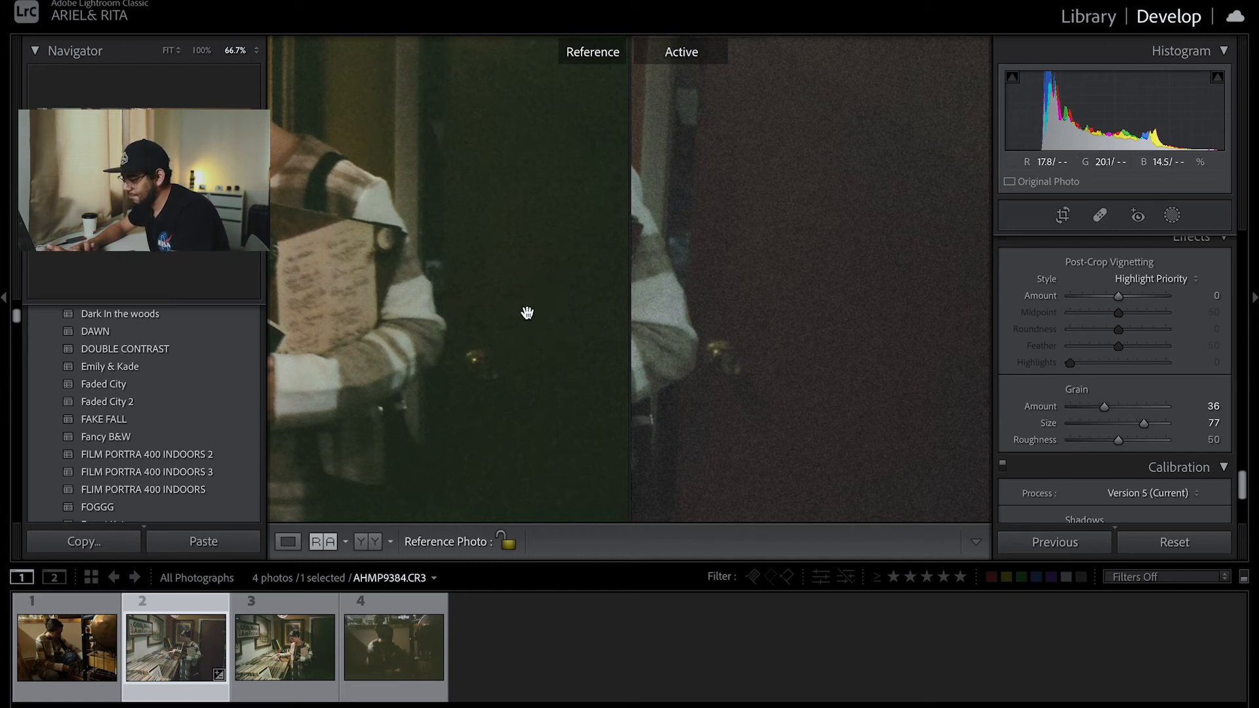
drag(504, 307, 717, 348)
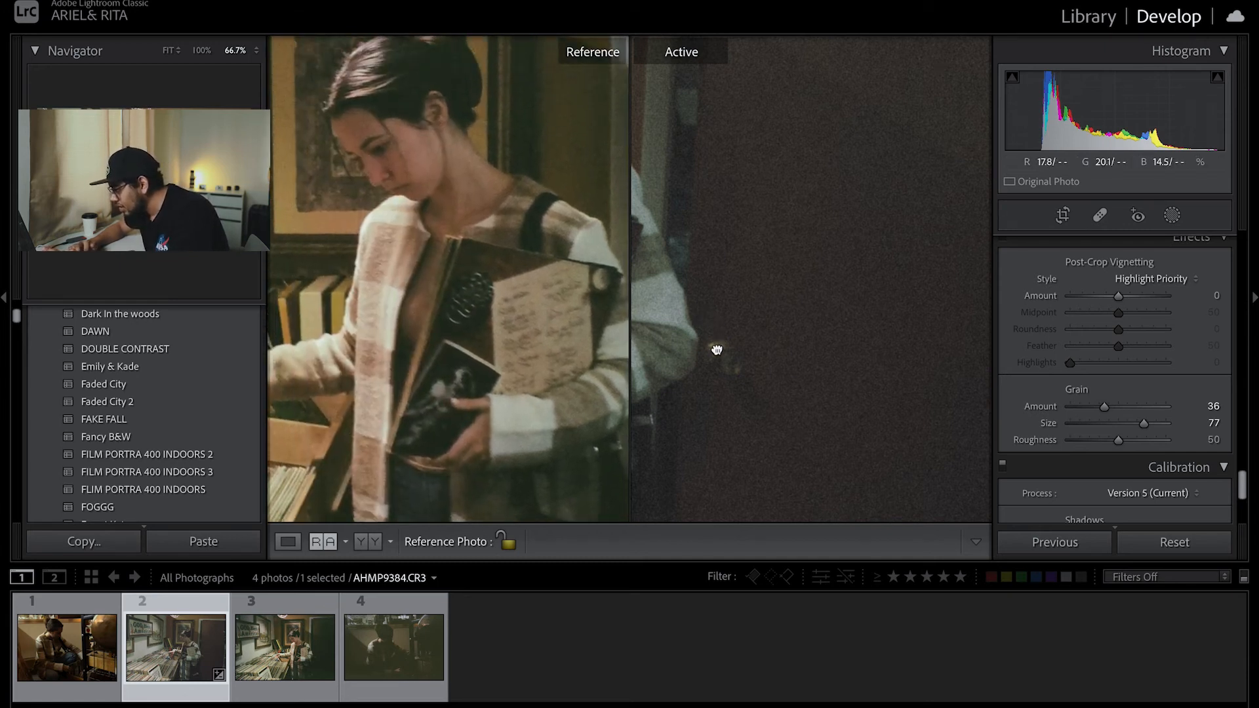
click(921, 336)
click(492, 338)
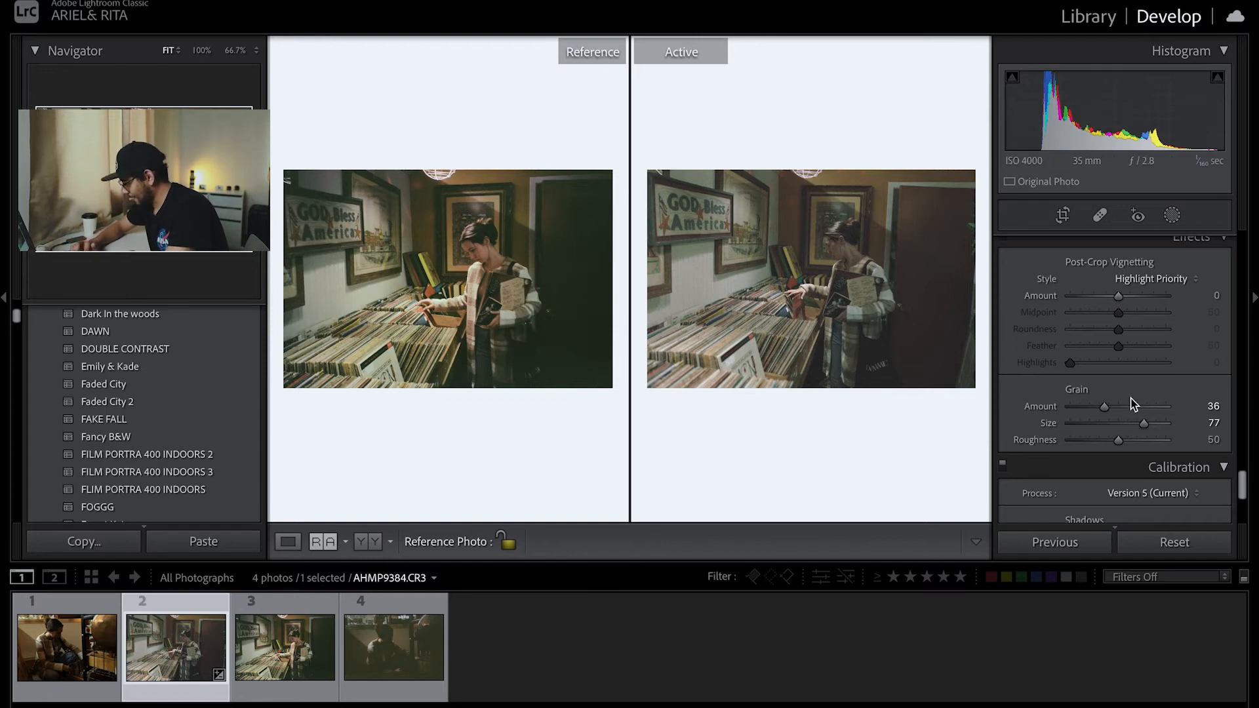
click(1089, 439)
drag(1088, 435, 1095, 436)
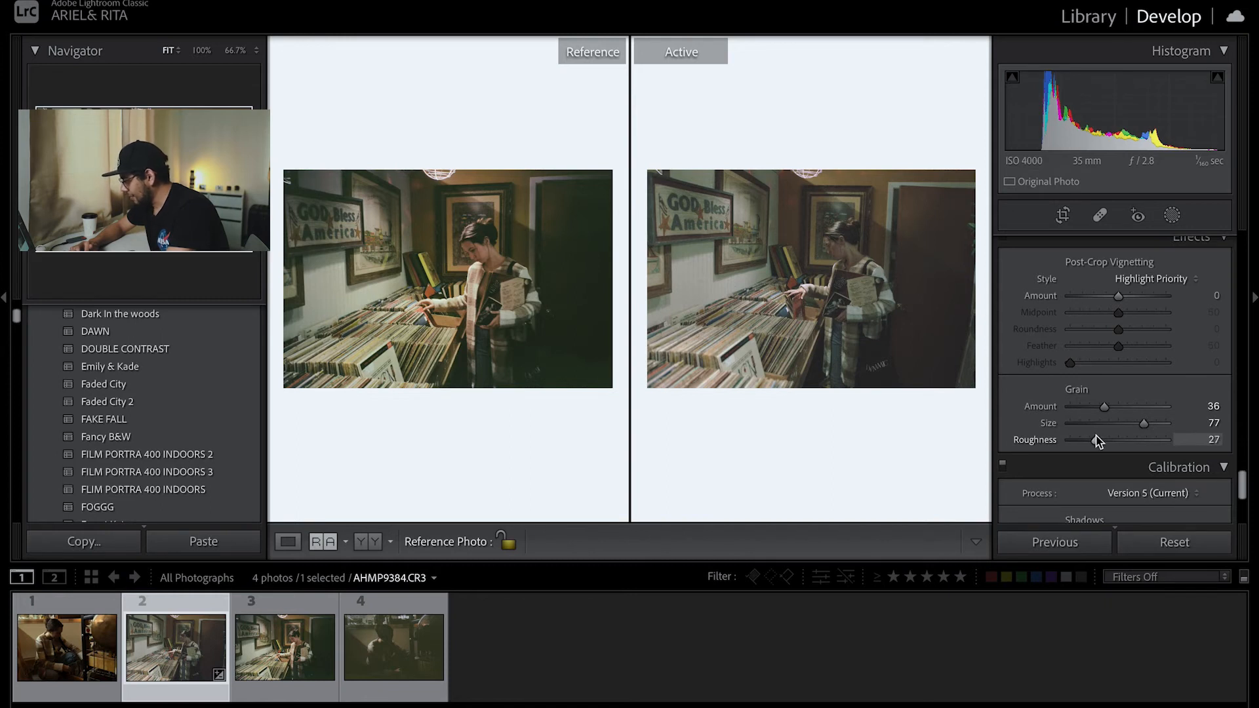